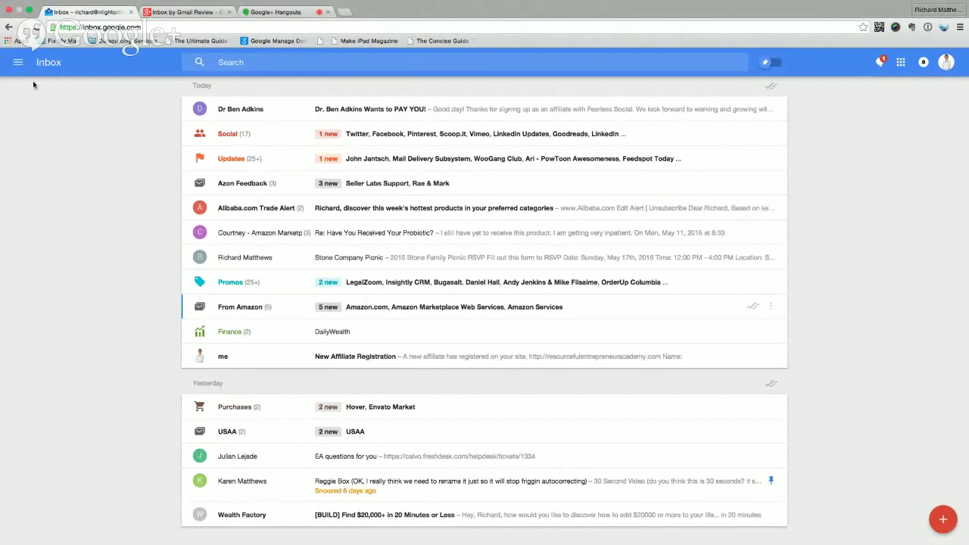
Show the sidebar and scroll down through the bundled-in-the-inbox list to Promos
left_click(19, 63)
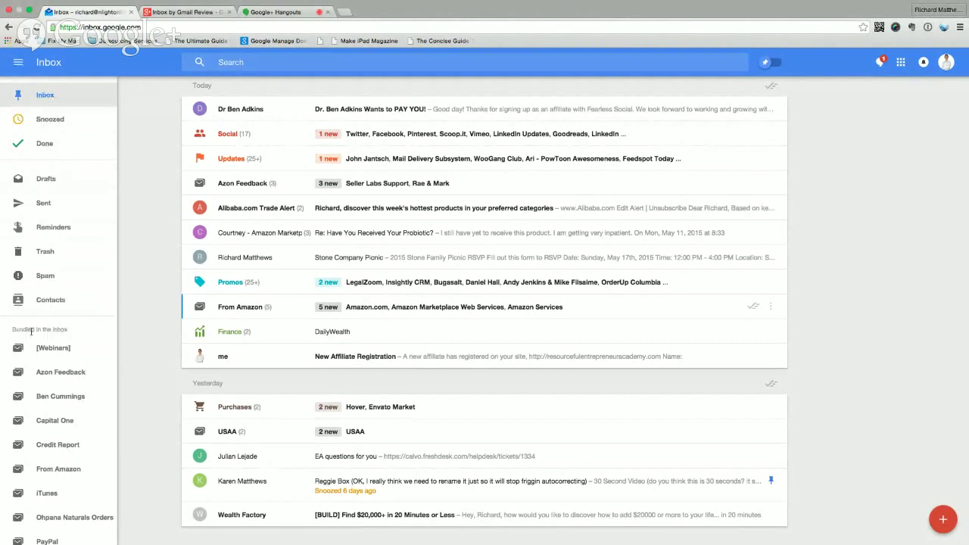
left_click_drag(12, 329, 77, 332)
scroll(75, 344, "down", 2)
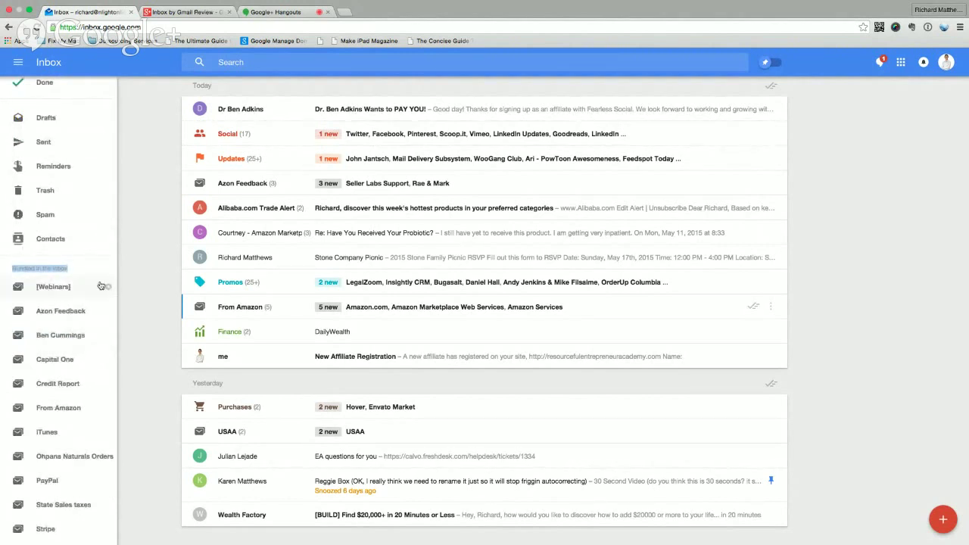
scroll(82, 329, "down", 10)
scroll(76, 348, "down", 1)
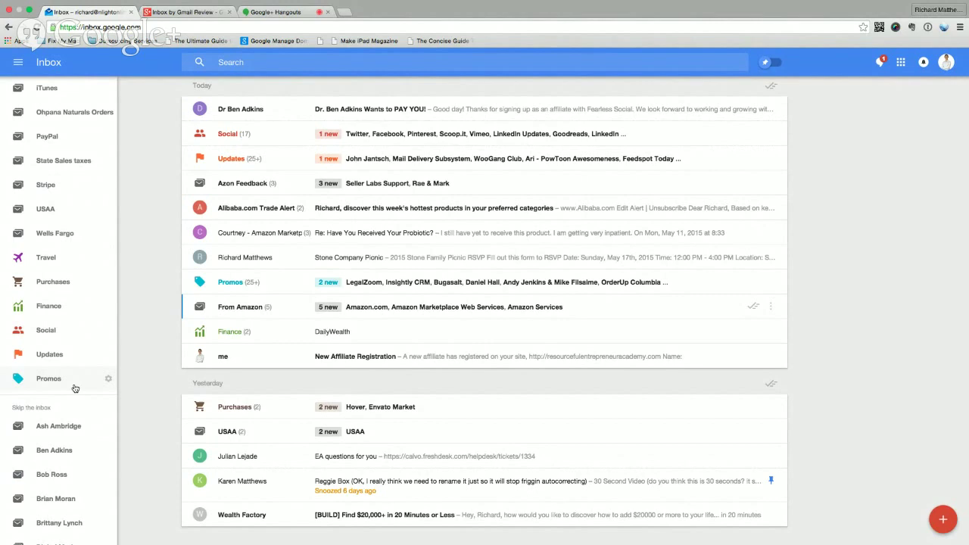
scroll(75, 389, "up", 1)
Check the Promos settings (bundled, once a day at 7AM), close them, and scroll the sidebar back up
left_click(108, 391)
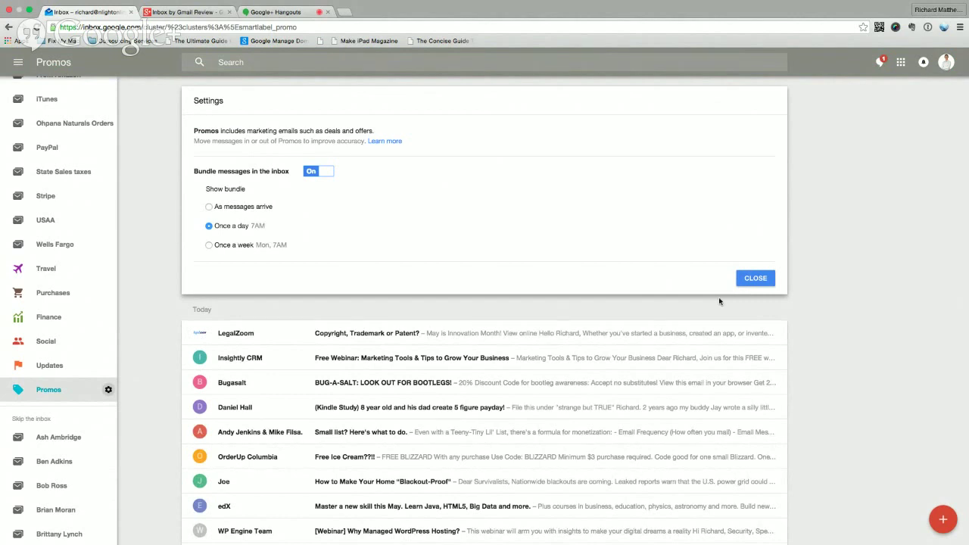
left_click(755, 280)
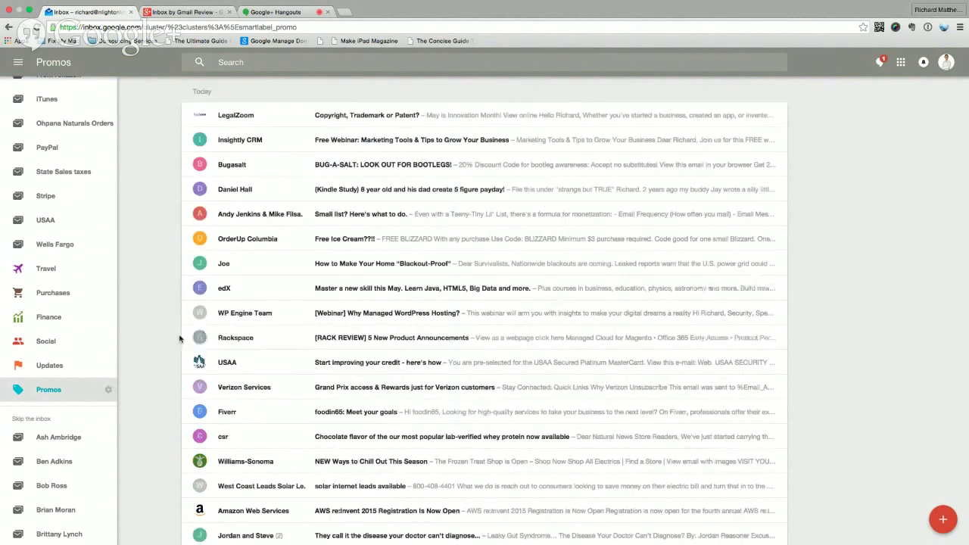
scroll(89, 201, "up", 2)
scroll(89, 201, "up", 5)
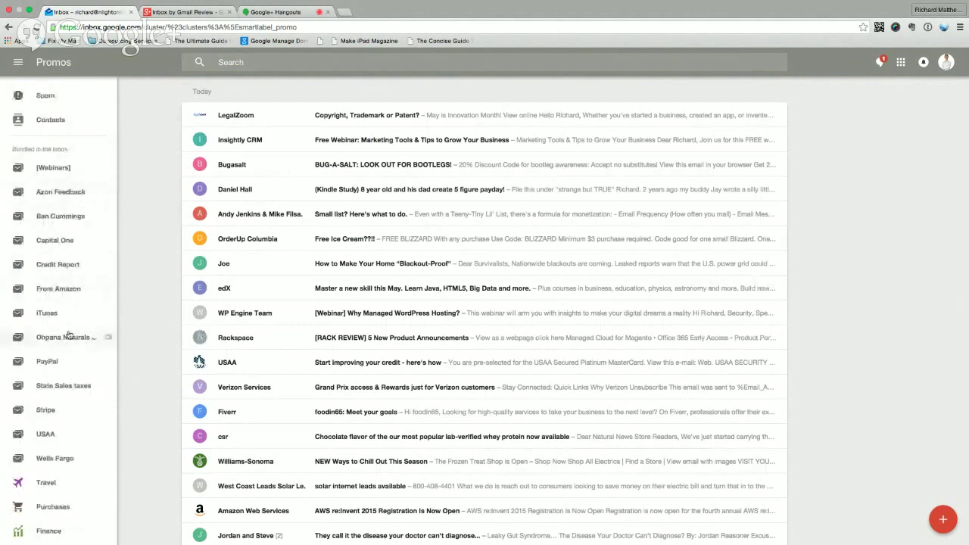
scroll(87, 353, "down", 2)
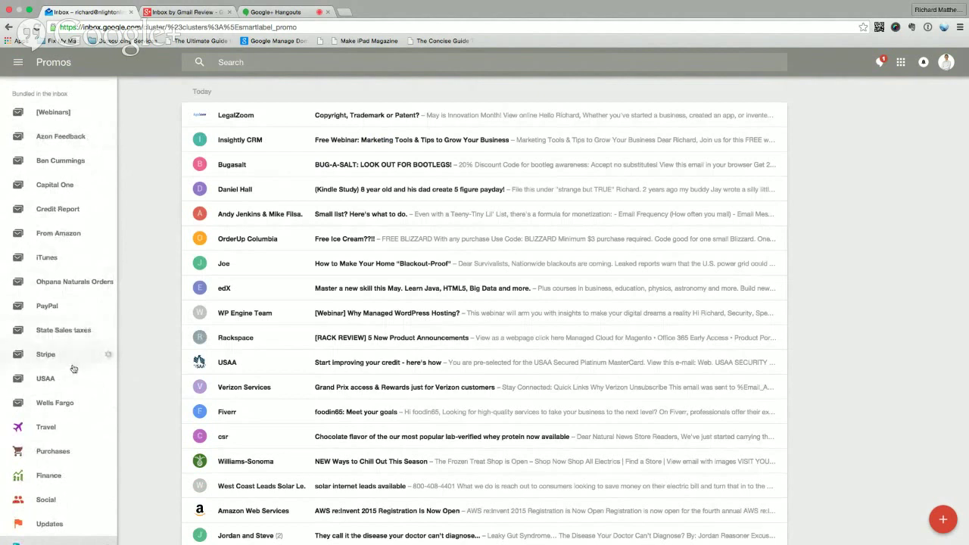
scroll(73, 369, "down", 2)
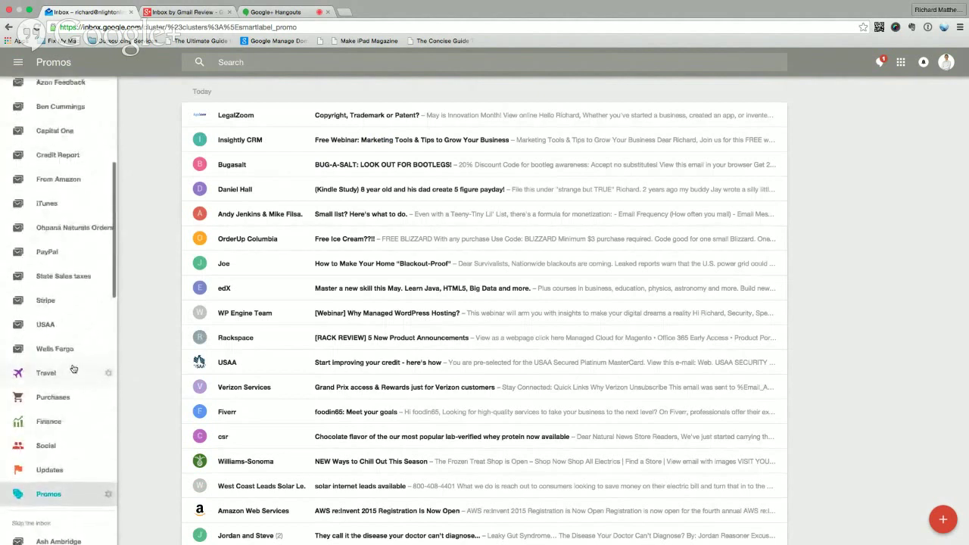
scroll(74, 369, "up", 10)
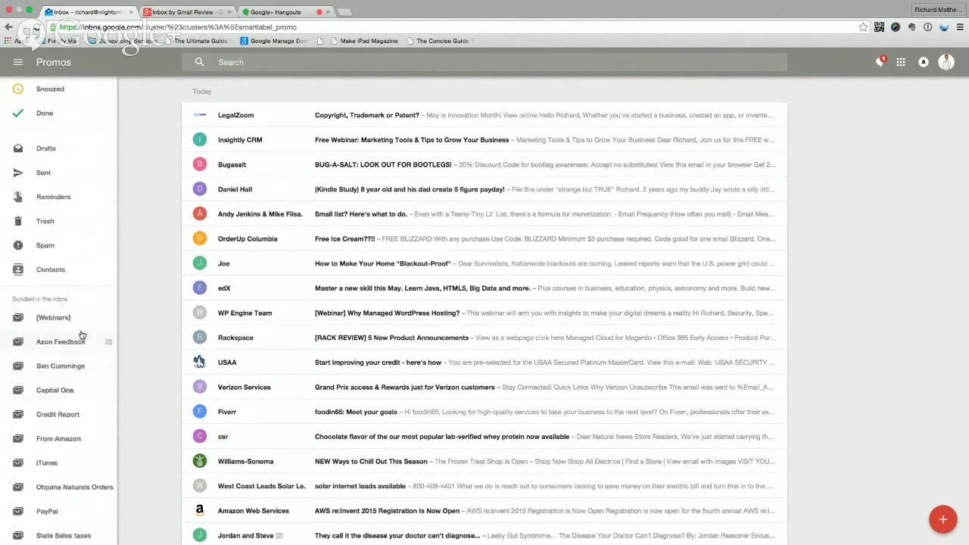
scroll(47, 102, "up", 2)
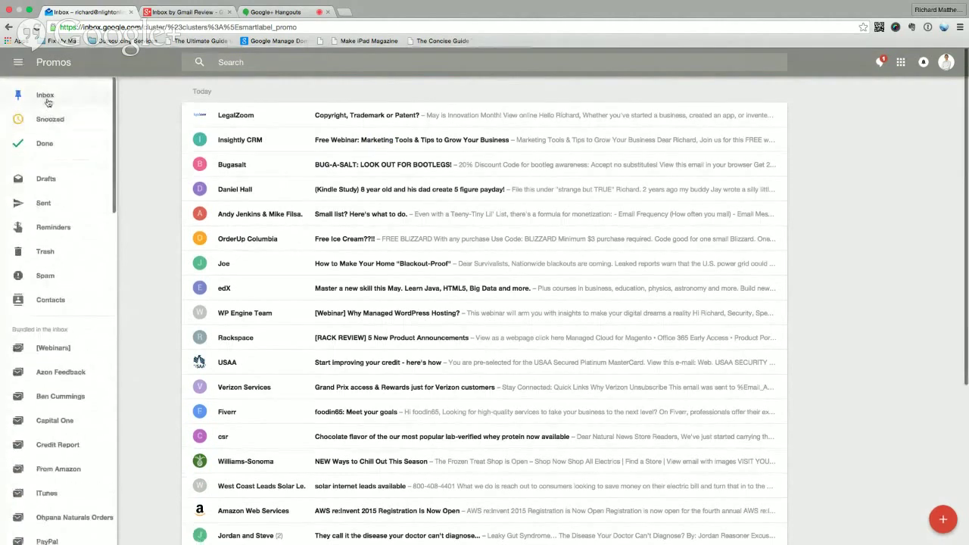
Return to the main Inbox showing Today and Yesterday mail with its bundles
left_click(47, 100)
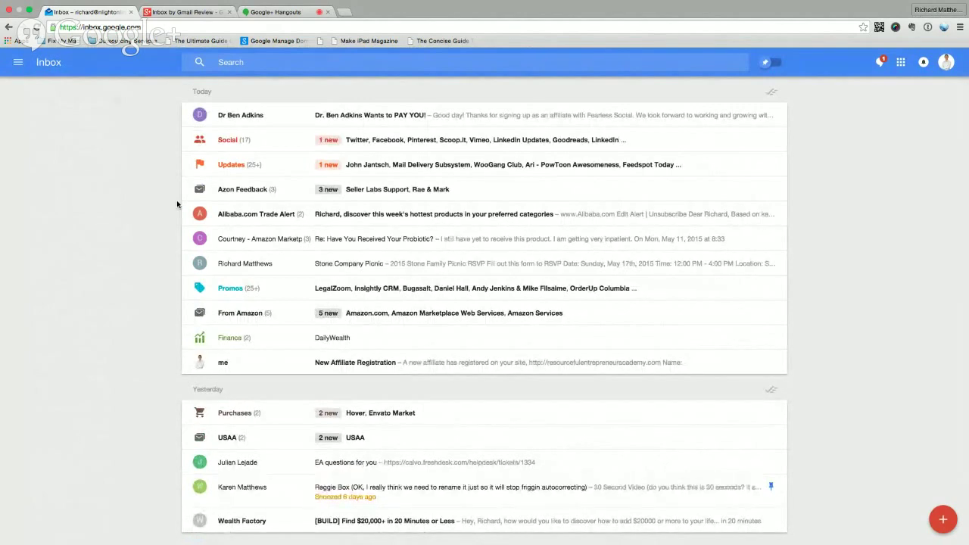
scroll(177, 199, "down", 1)
scroll(176, 200, "up", 1)
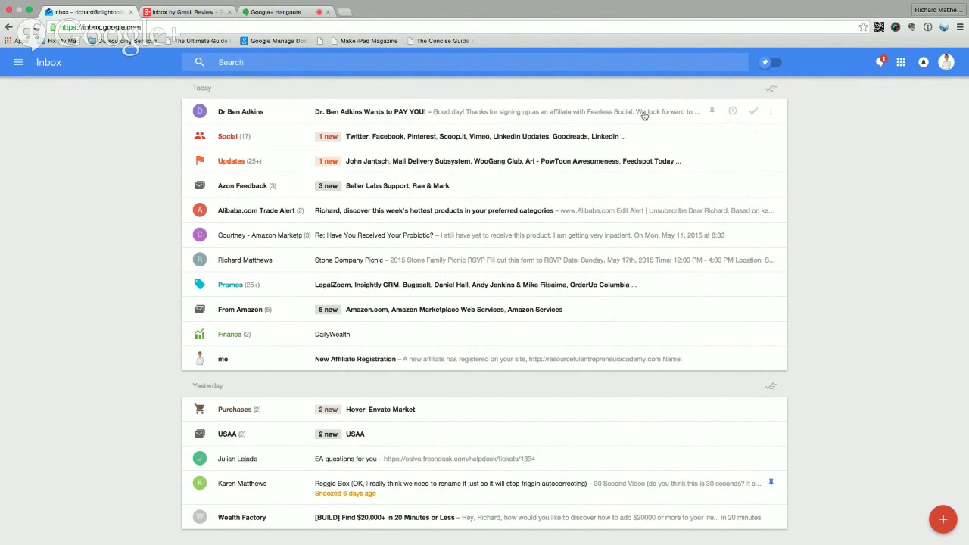
Move the top Today message into its sender's bundle under Skip the inbox, marking it done
left_click(771, 113)
scroll(701, 360, "down", 1)
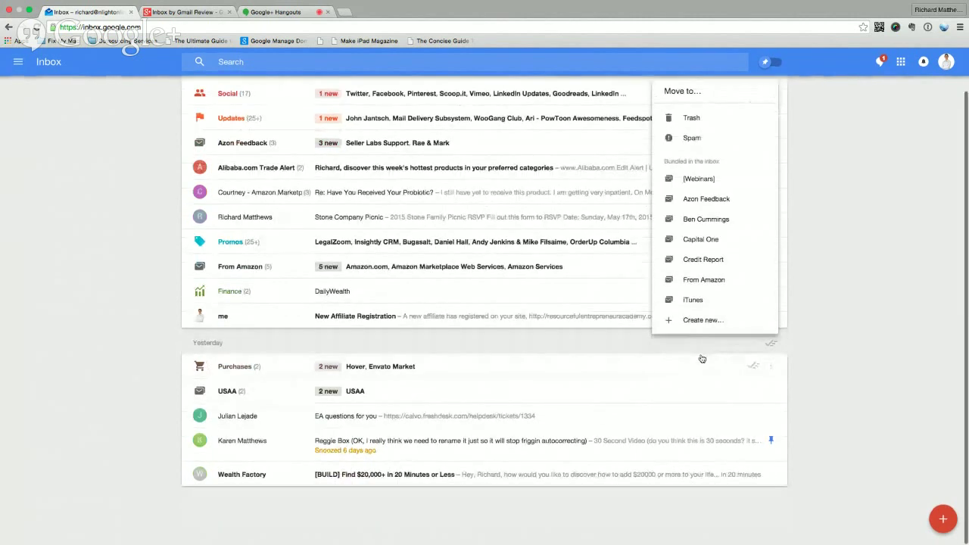
scroll(705, 208, "down", 3)
scroll(706, 197, "up", 5)
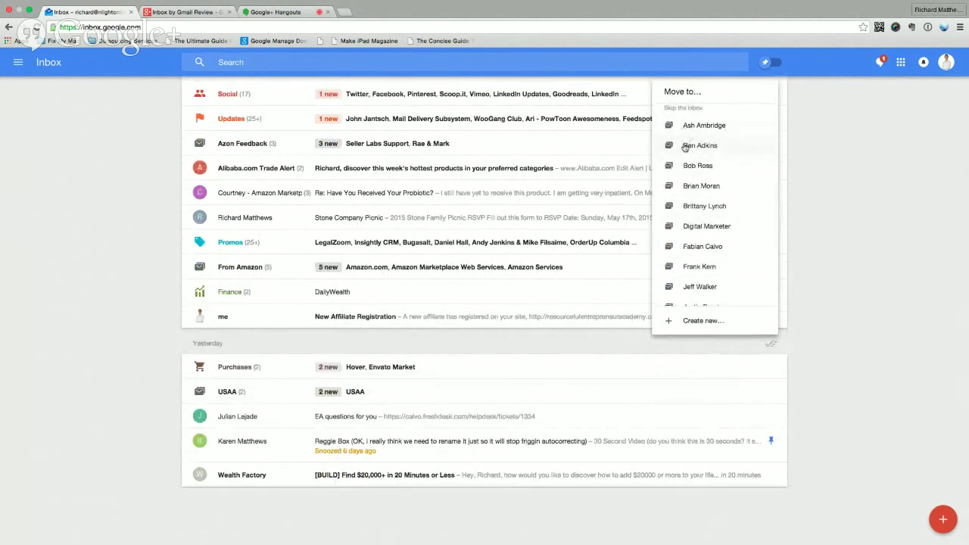
scroll(700, 287, "down", 1)
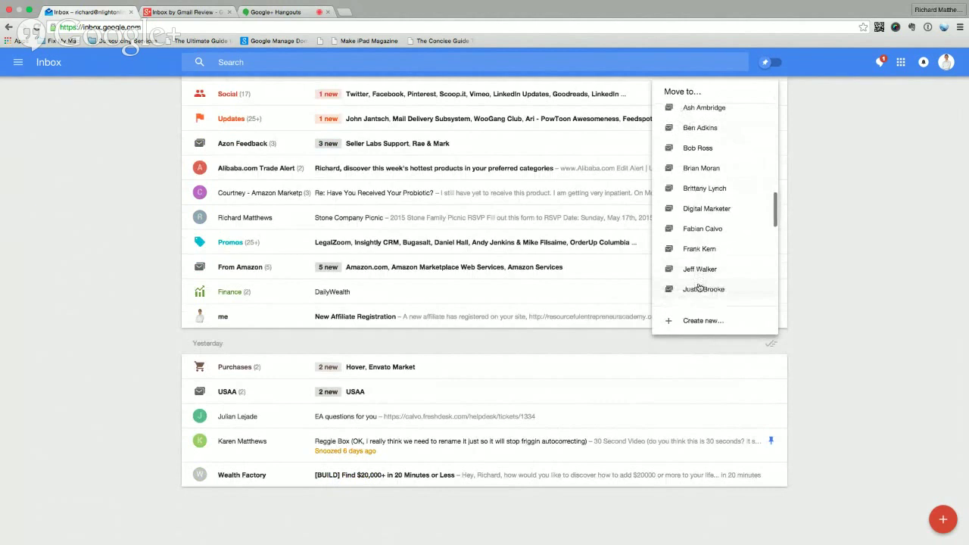
scroll(700, 288, "up", 2)
scroll(699, 286, "down", 2)
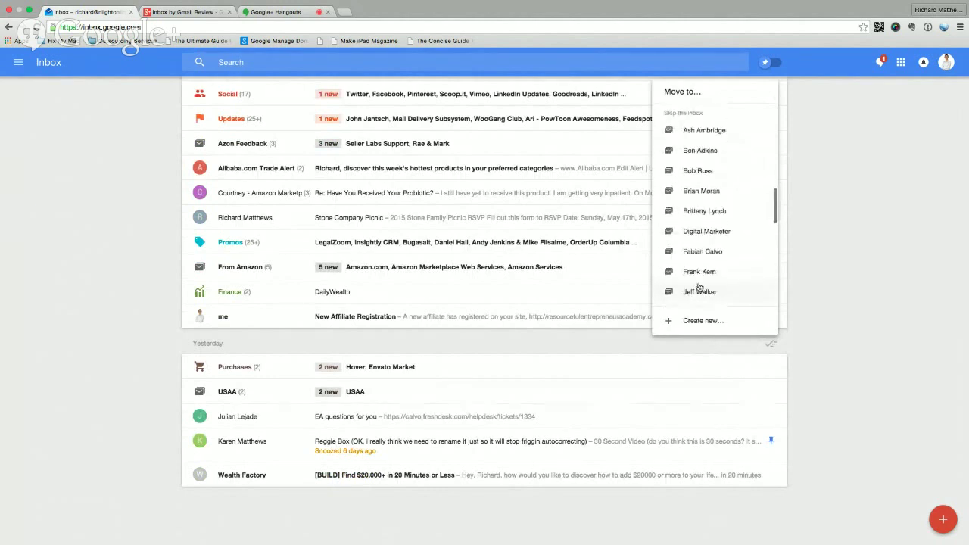
scroll(699, 287, "up", 1)
scroll(699, 286, "down", 1)
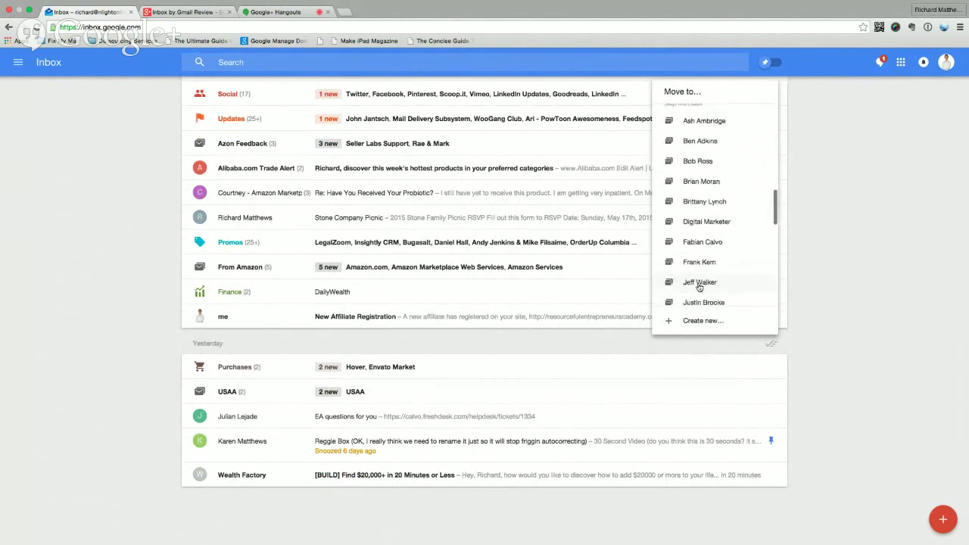
scroll(700, 286, "up", 1)
left_click(700, 158)
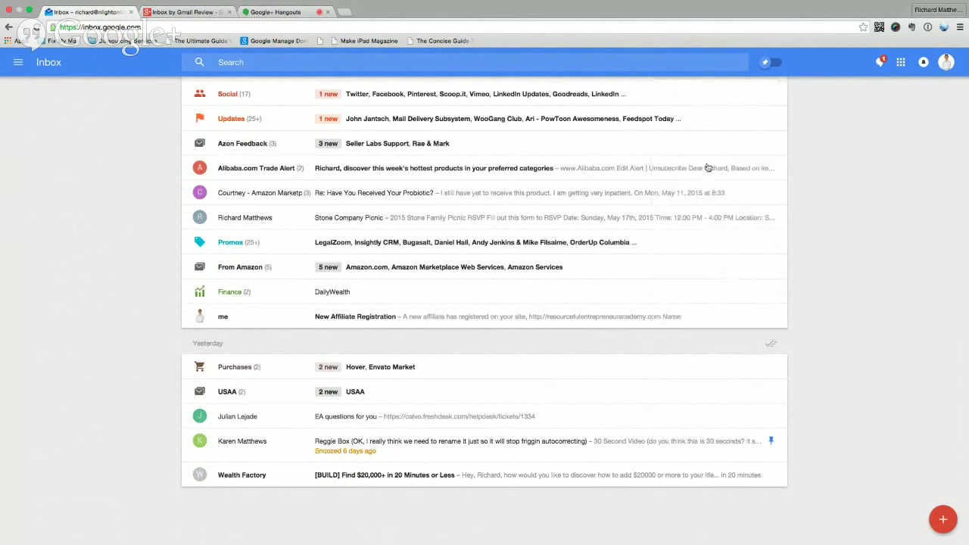
scroll(342, 144, "up", 1)
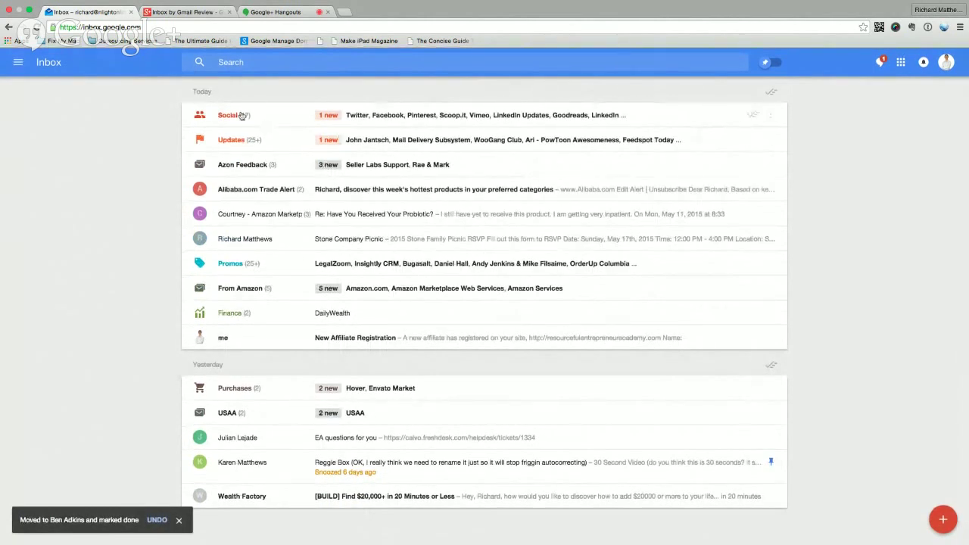
Expand the Social bundle, review its messages, and sweep all 17 as done
mouse_move(415, 122)
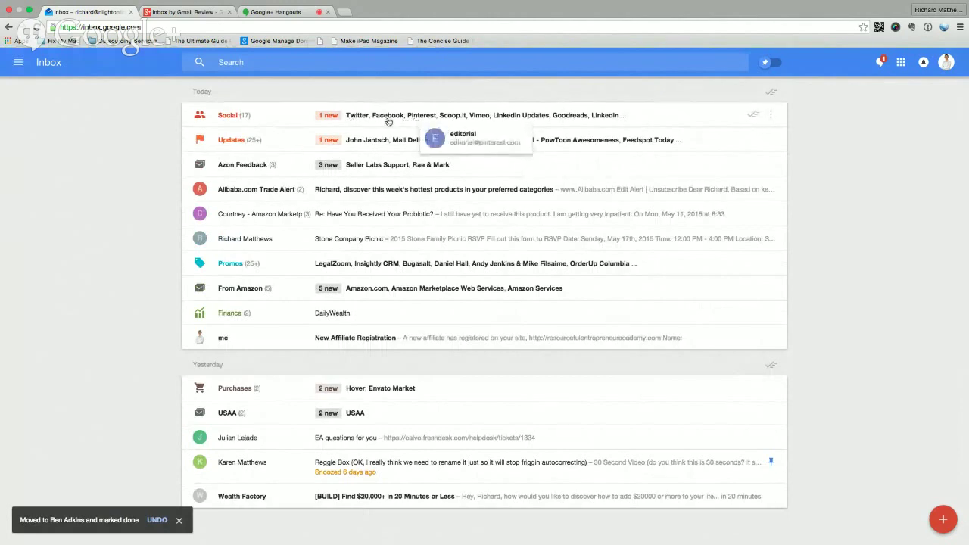
left_click(387, 121)
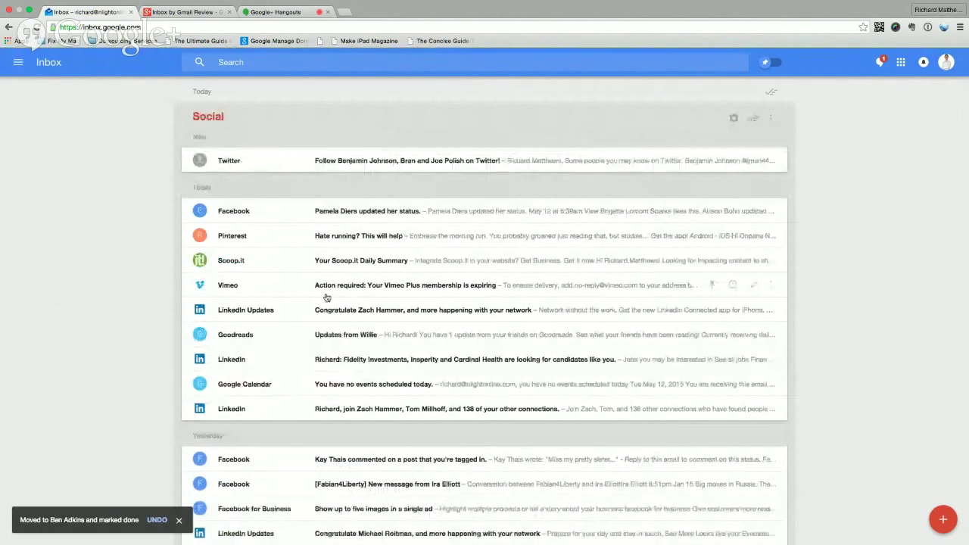
scroll(327, 298, "down", 2)
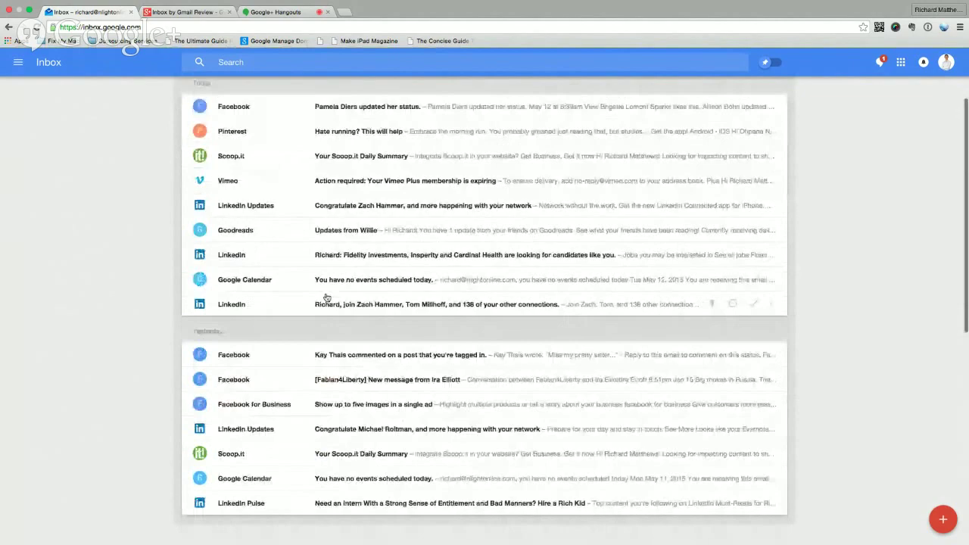
scroll(327, 298, "down", 3)
scroll(326, 297, "down", 5)
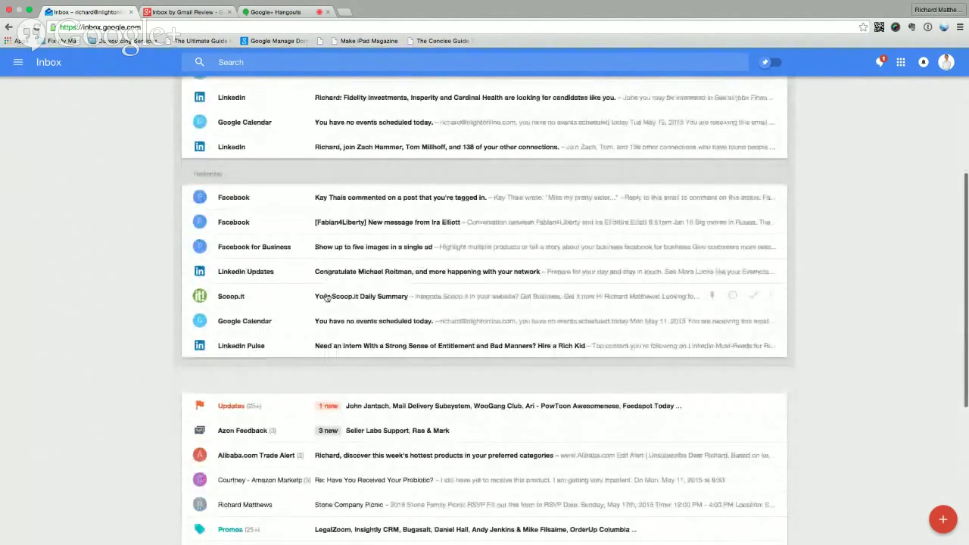
scroll(326, 297, "up", 6)
scroll(327, 296, "up", 3)
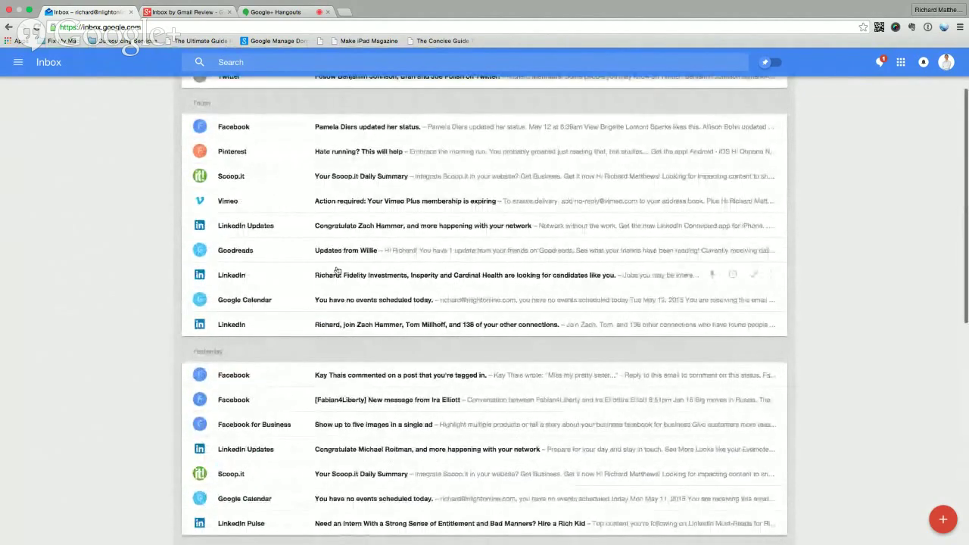
scroll(337, 271, "up", 1)
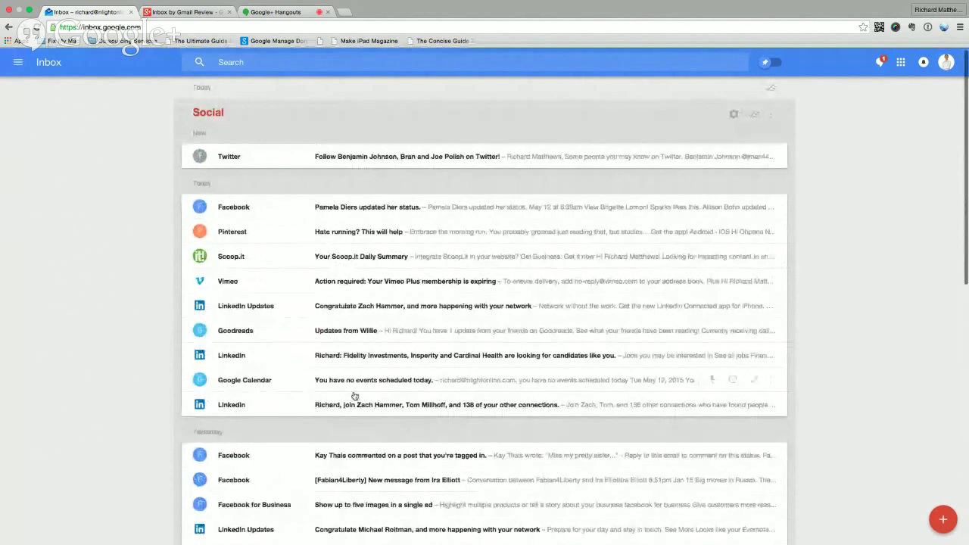
scroll(355, 394, "down", 2)
scroll(354, 395, "down", 2)
scroll(354, 396, "up", 4)
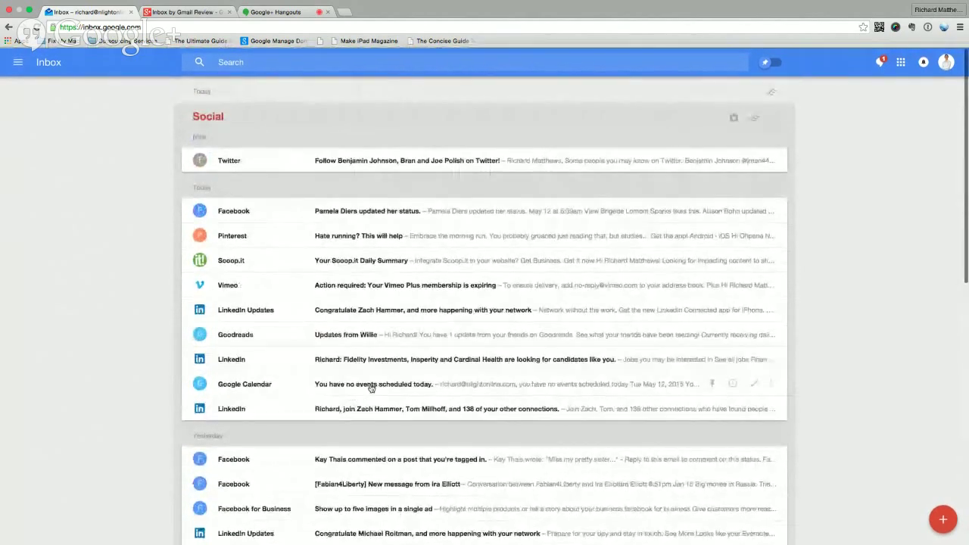
left_click(755, 118)
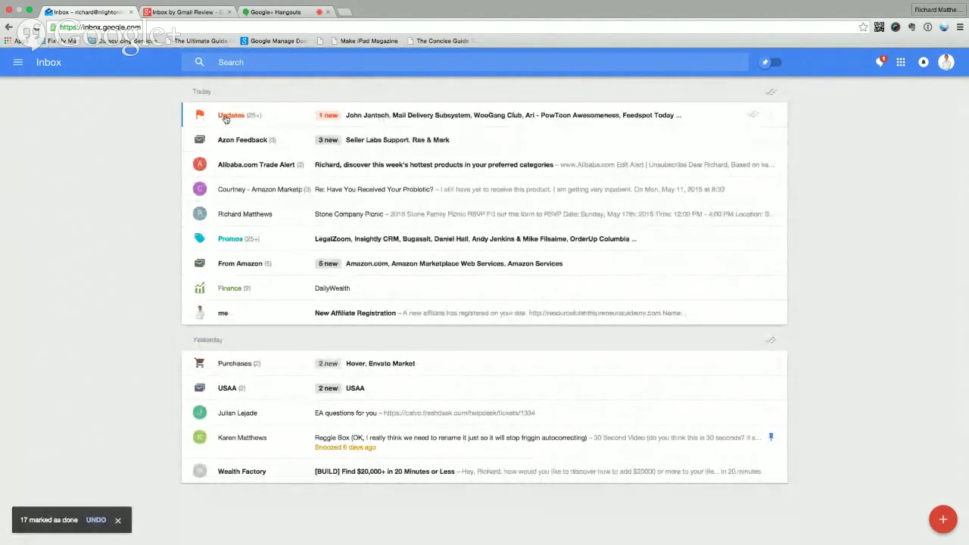
Expand the Updates bundle and scroll through its New and Today emails
left_click(405, 124)
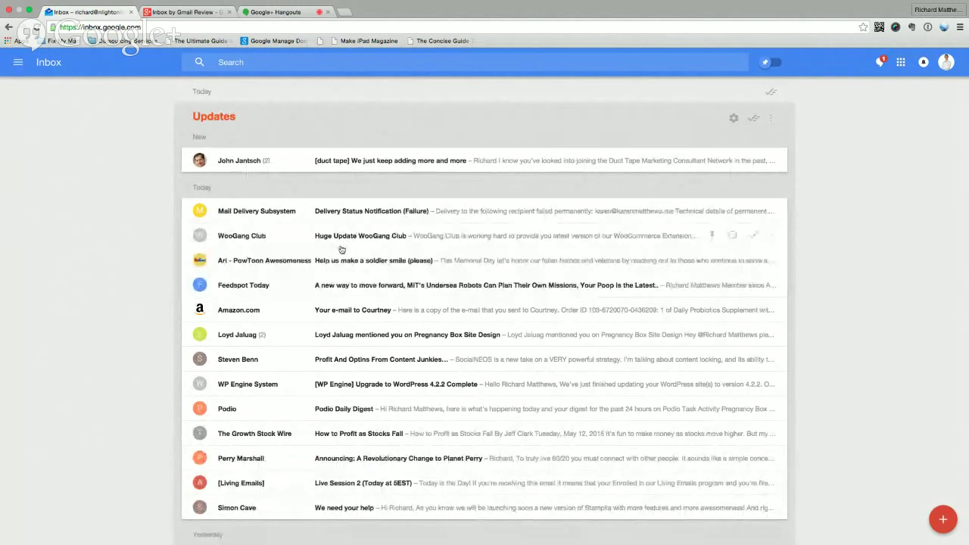
scroll(340, 250, "down", 2)
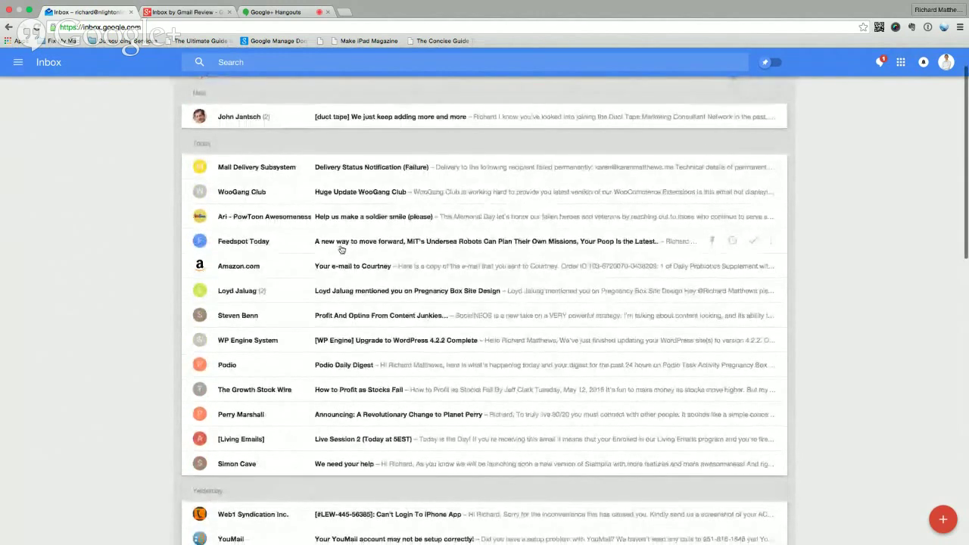
scroll(341, 250, "up", 2)
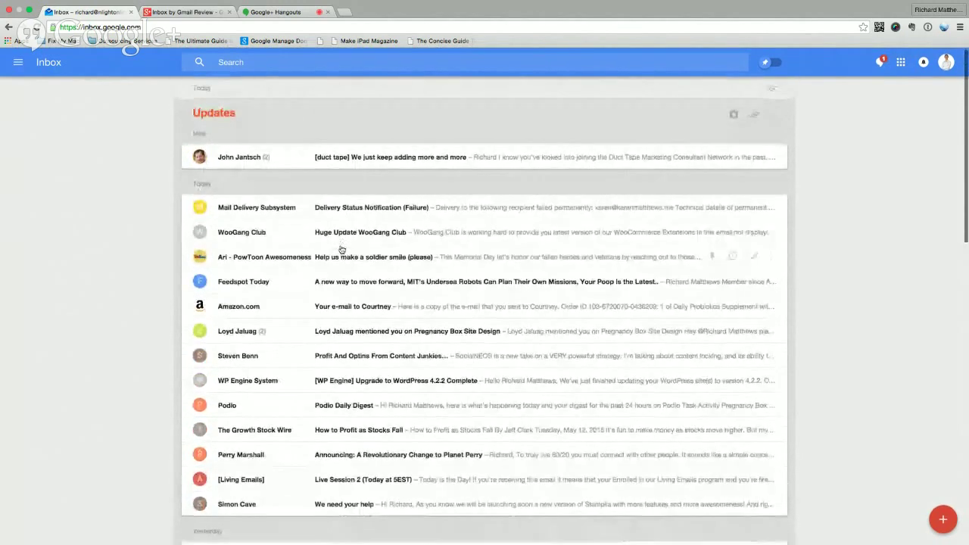
scroll(341, 250, "down", 2)
scroll(341, 250, "down", 2)
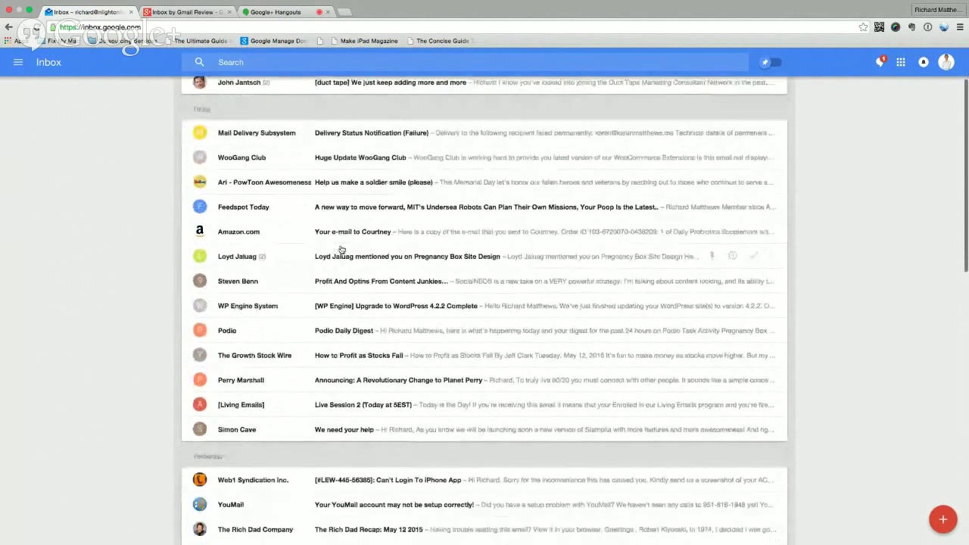
scroll(340, 250, "down", 6)
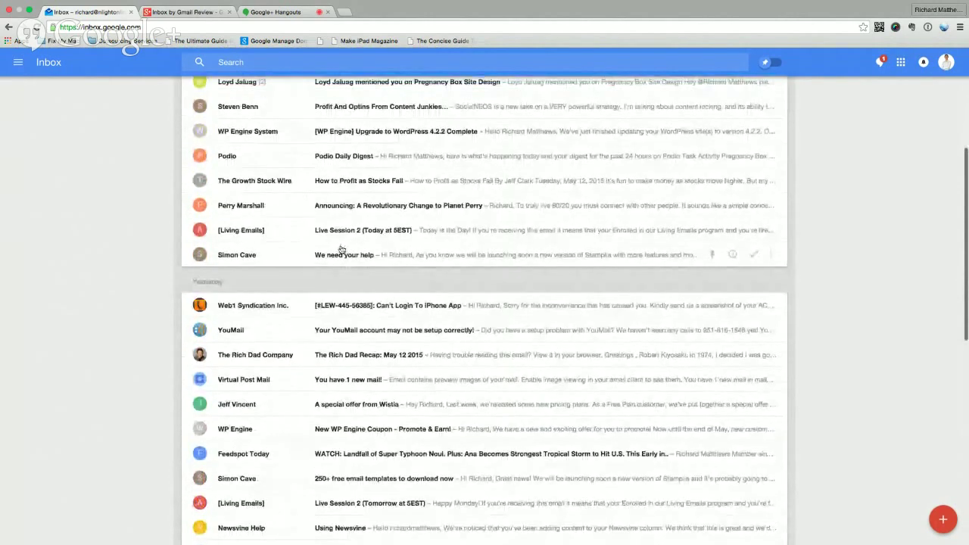
Move the [Living Emails] Live Session 2 message to a contact's label, marking it done, and dismiss the notice
scroll(356, 250, "up", 2)
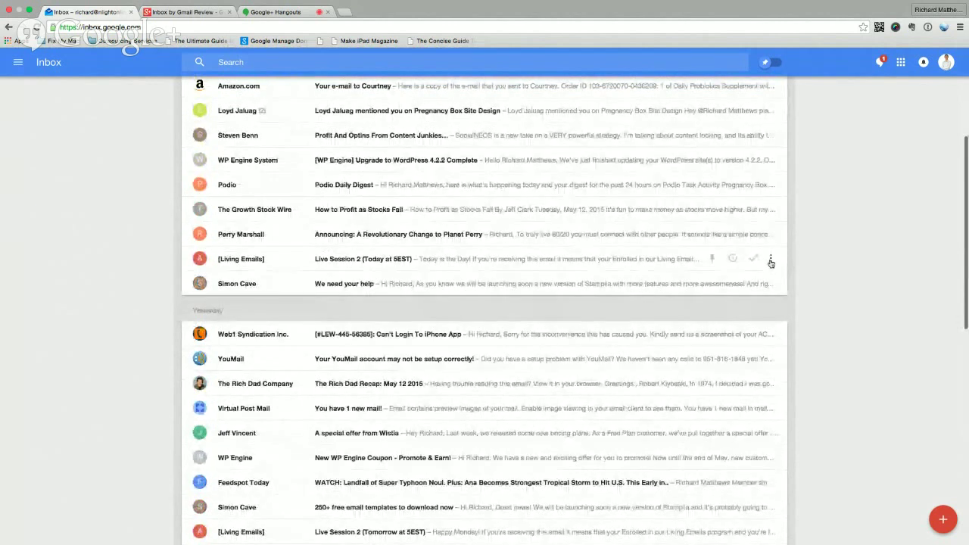
left_click(771, 259)
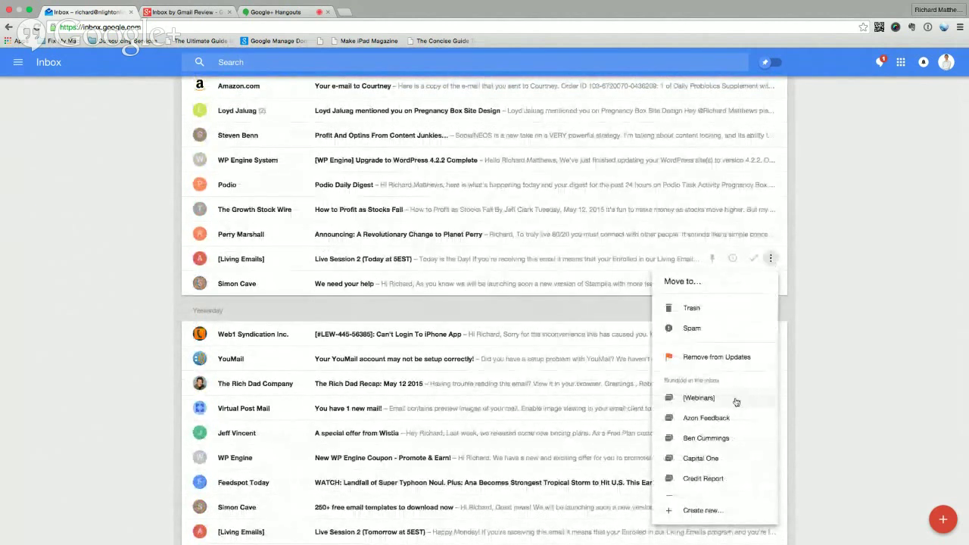
scroll(735, 401, "down", 8)
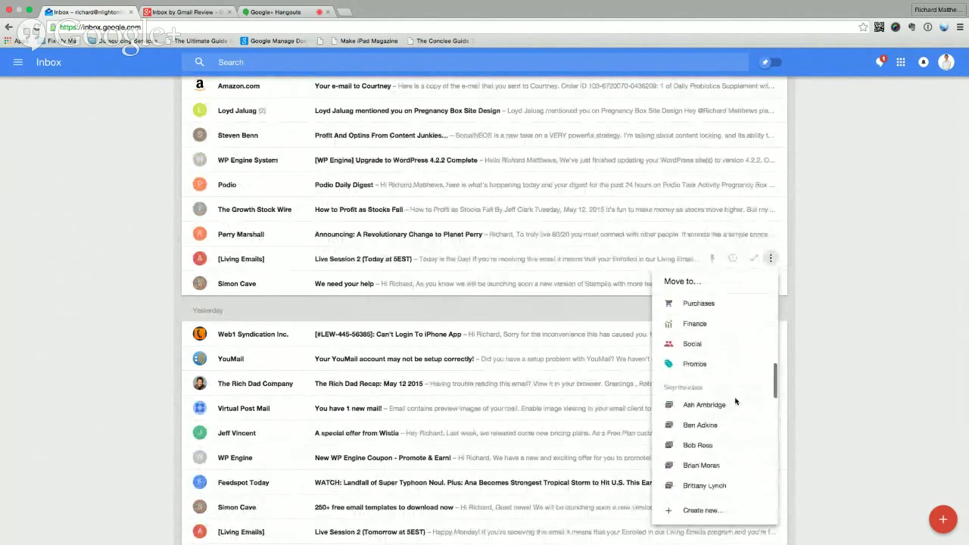
left_click(700, 353)
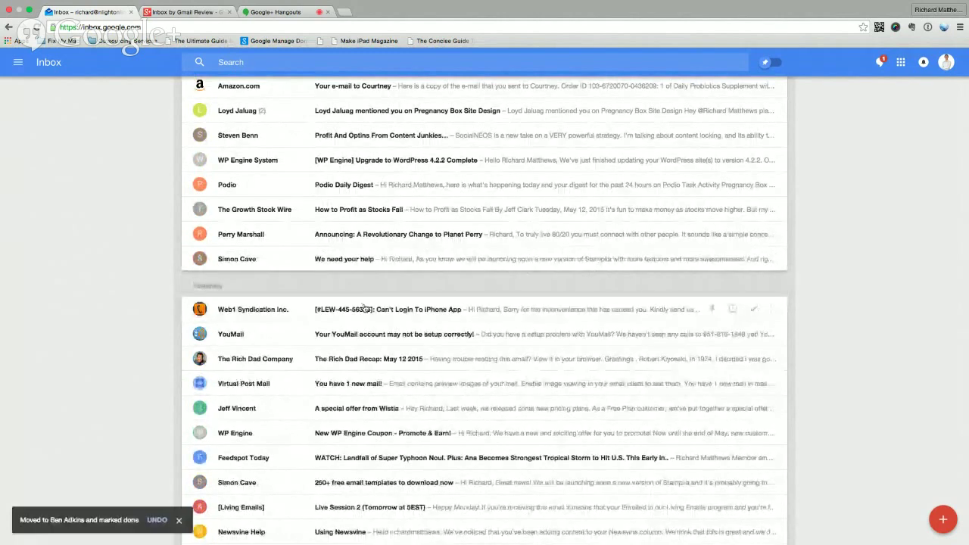
left_click(179, 520)
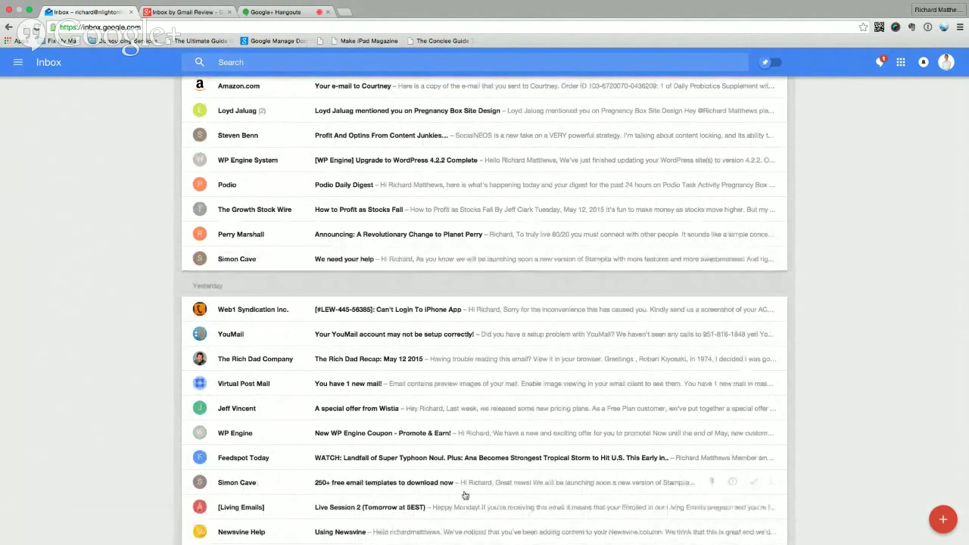
scroll(438, 359, "down", 1)
scroll(438, 359, "down", 3)
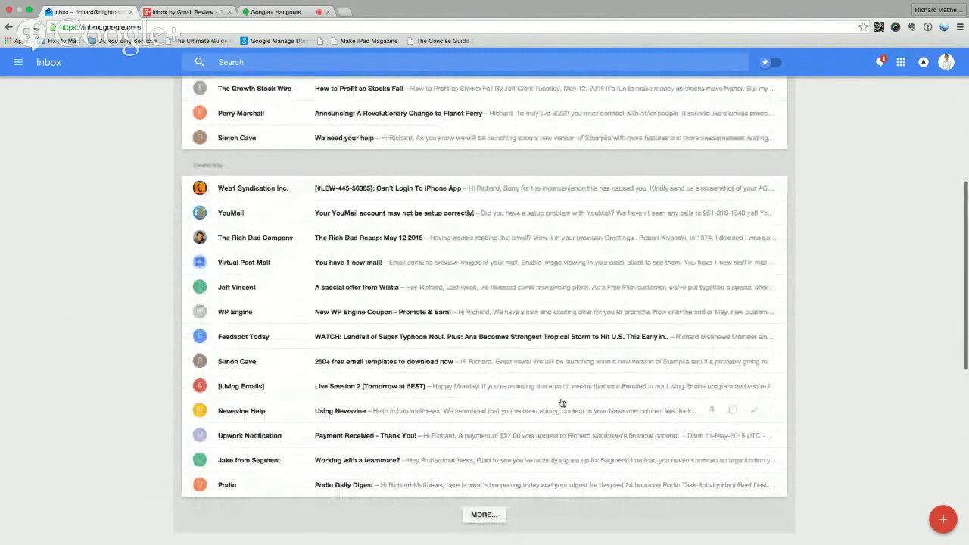
scroll(528, 353, "up", 1)
scroll(527, 352, "up", 6)
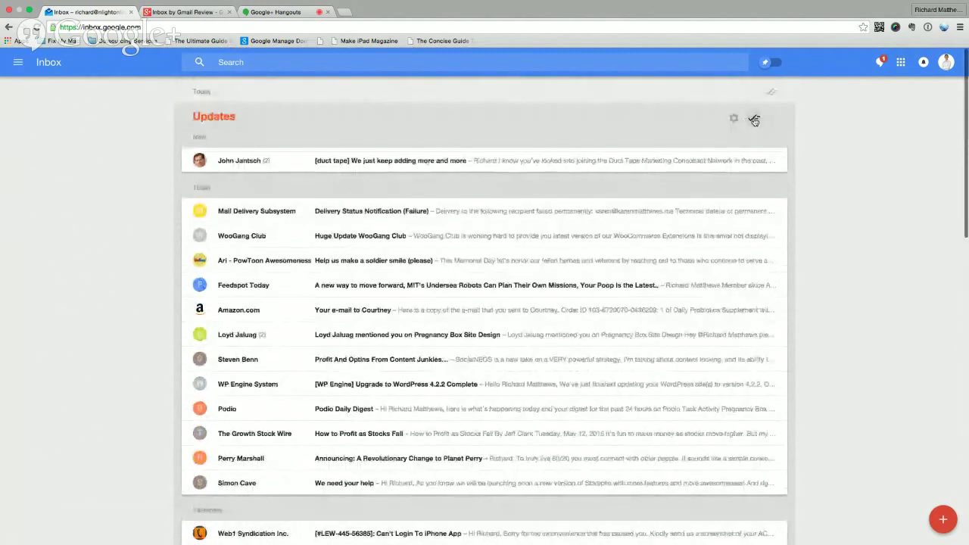
Sweep Updates done, pin the Seller Labs Support negative feedback notice, and sweep Azon Feedback
left_click(754, 118)
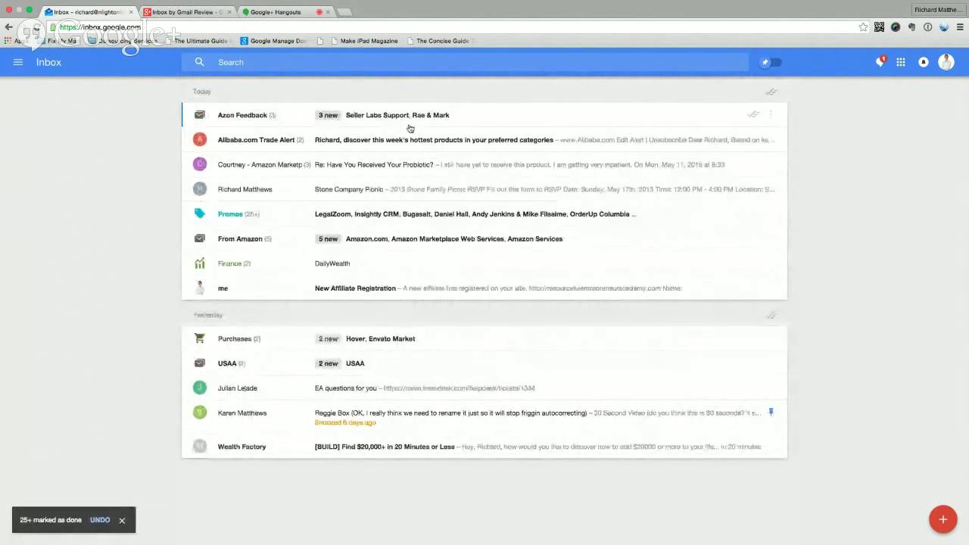
left_click(482, 123)
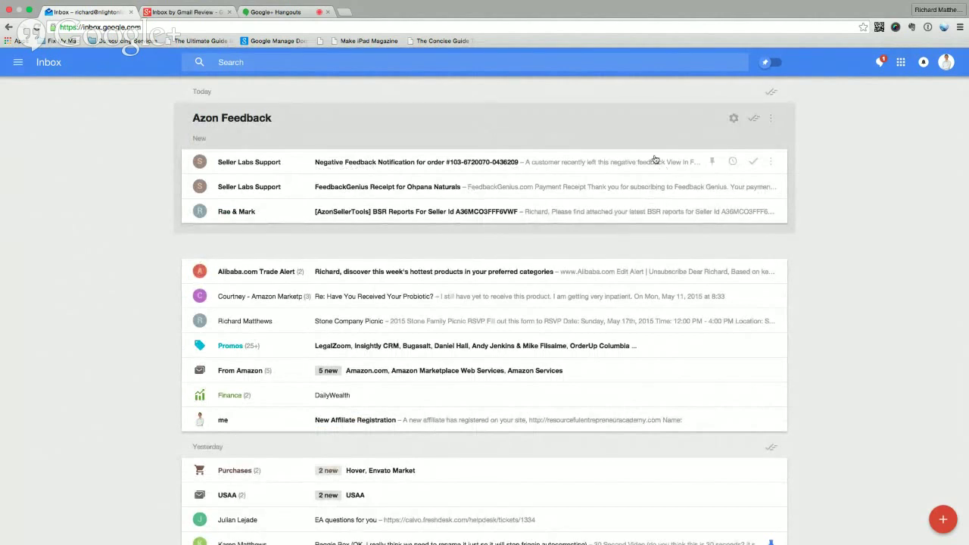
left_click(713, 162)
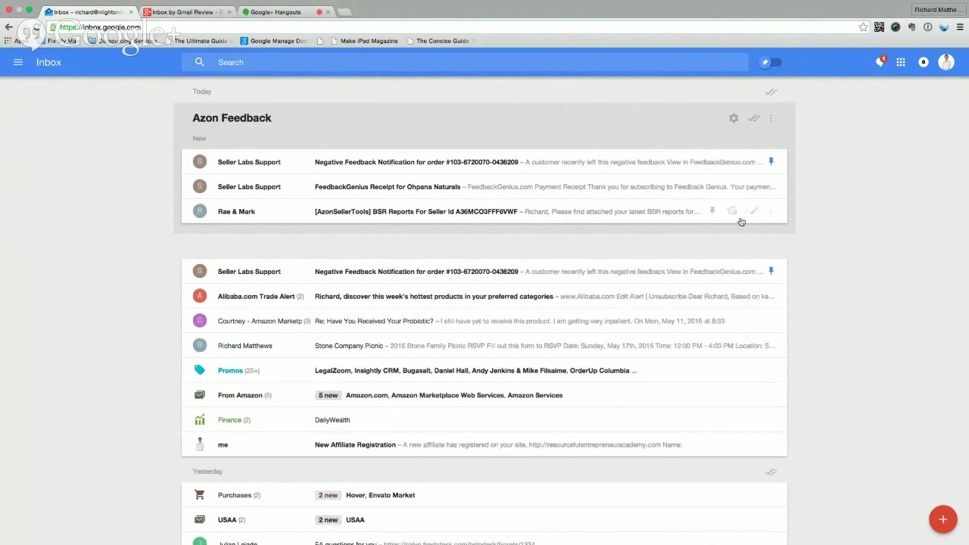
left_click(754, 120)
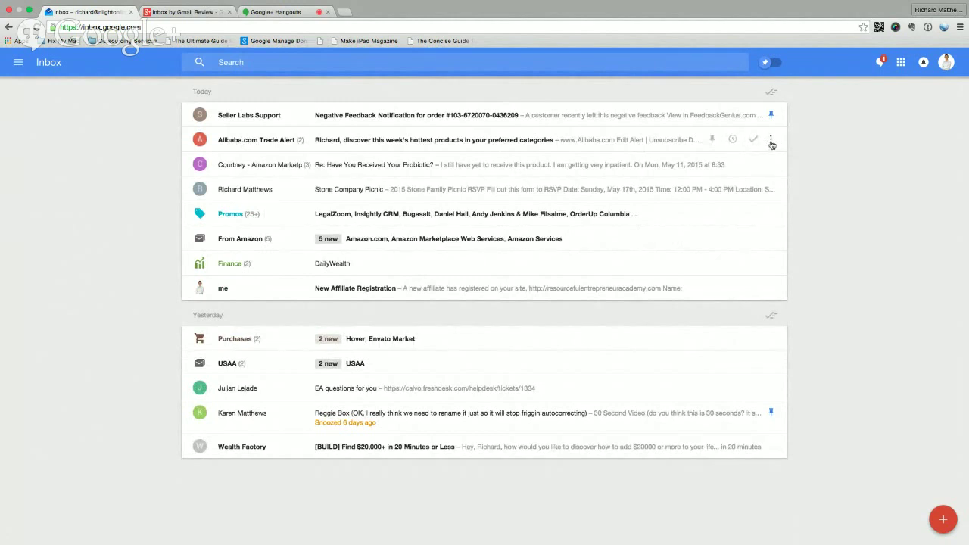
Move the Alibaba.com Trade Alert into Promos and always file that sender there
left_click(771, 141)
scroll(703, 294, "down", 5)
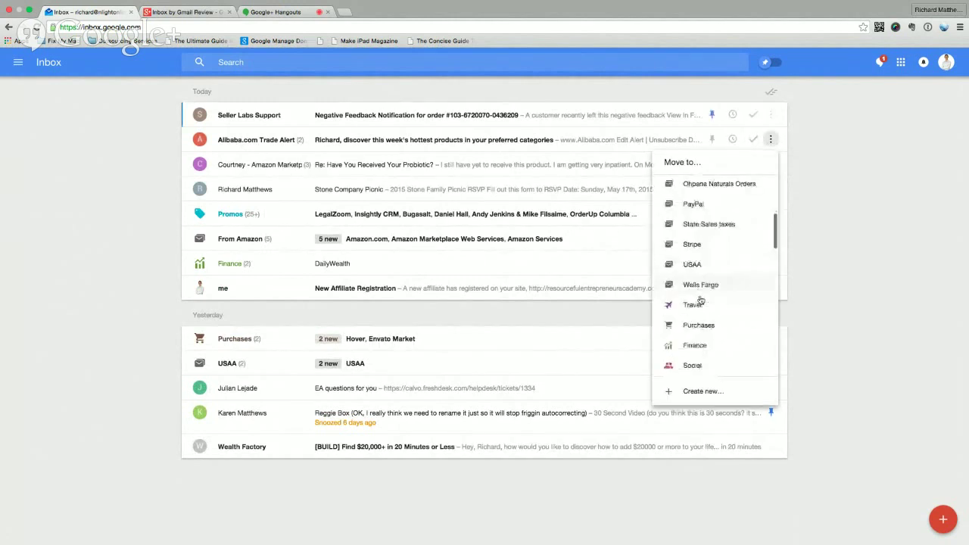
scroll(701, 281, "up", 1)
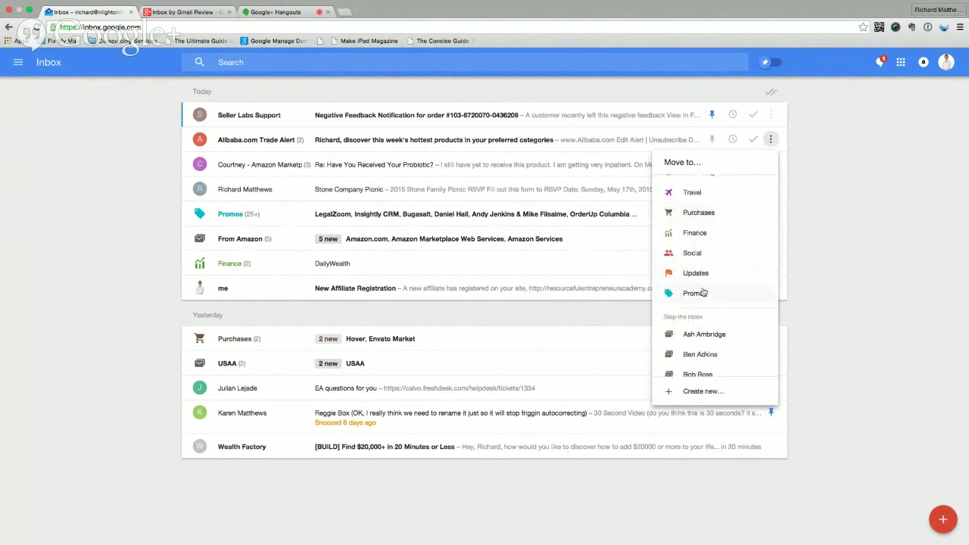
left_click(694, 294)
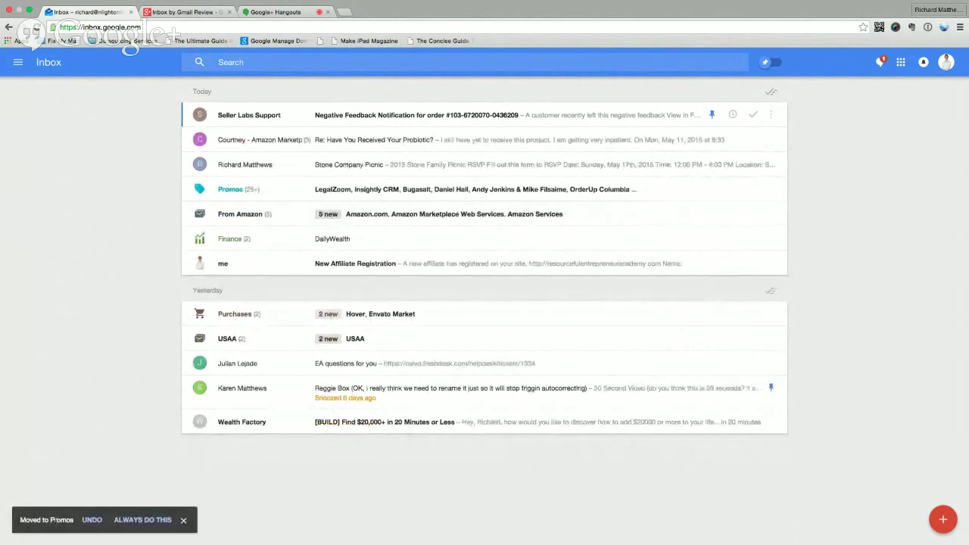
left_click(155, 523)
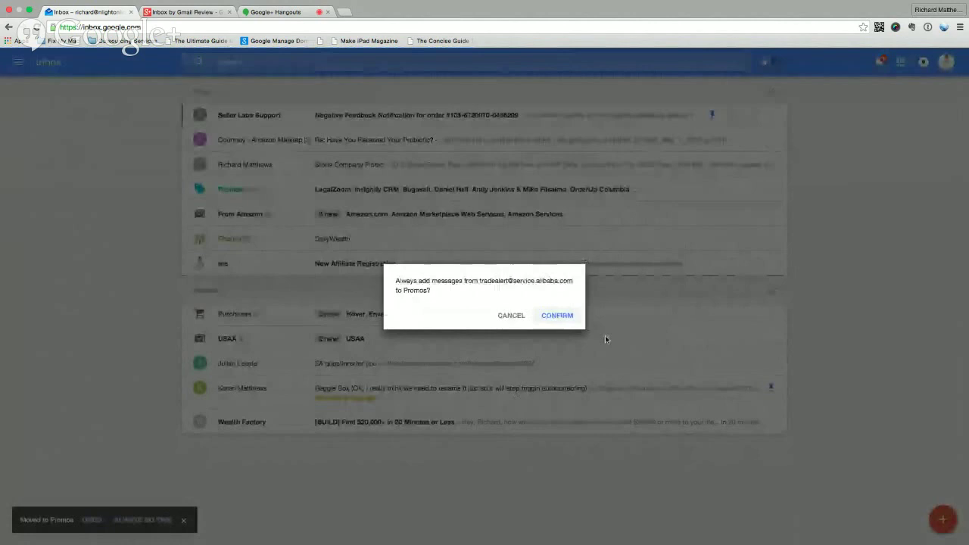
left_click(559, 317)
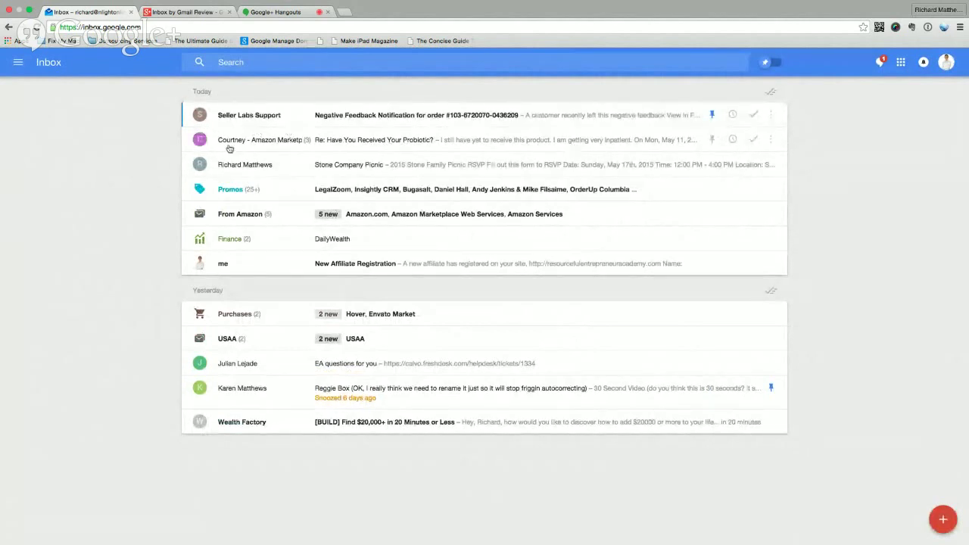
Mark the Have You Received Your Probiotic? thread and the Stone Company Picnic email done
left_click(753, 138)
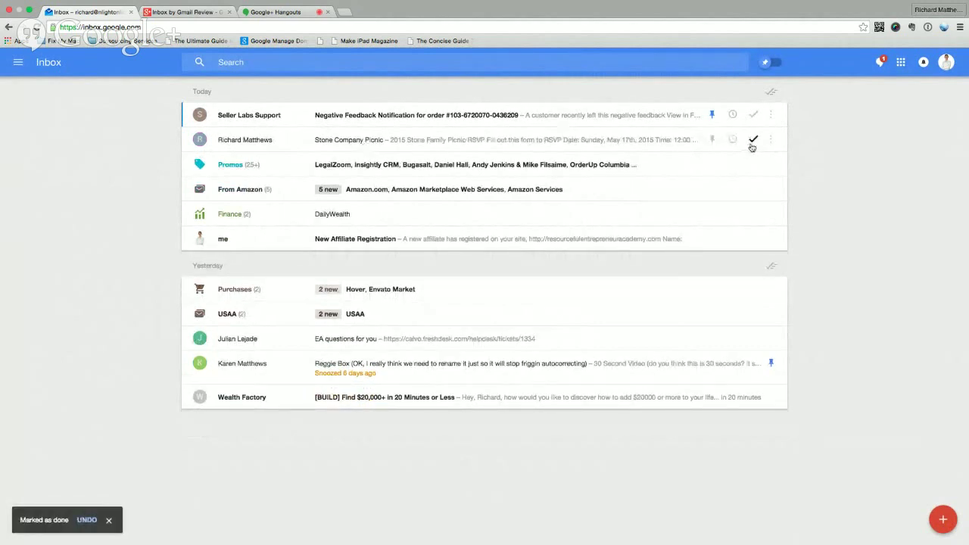
left_click(548, 144)
left_click(612, 146)
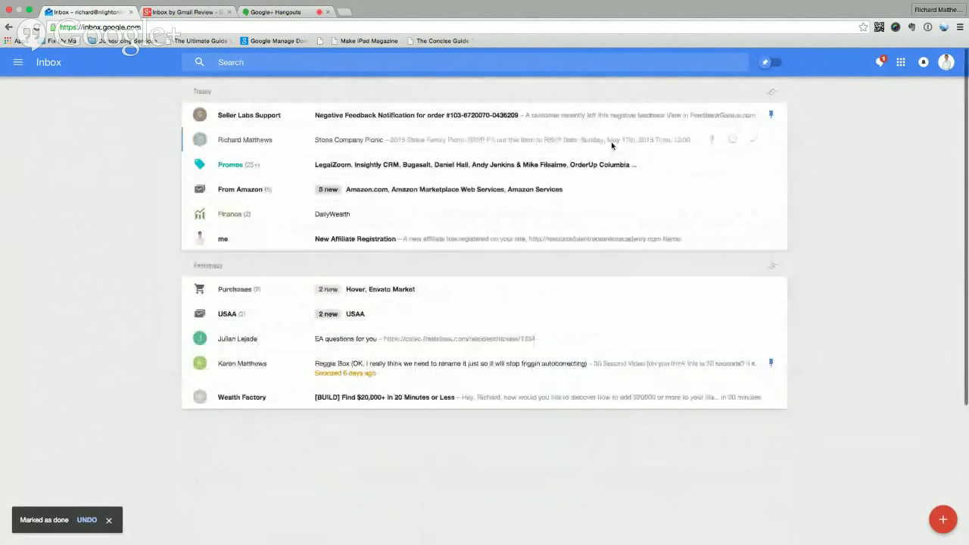
left_click(753, 142)
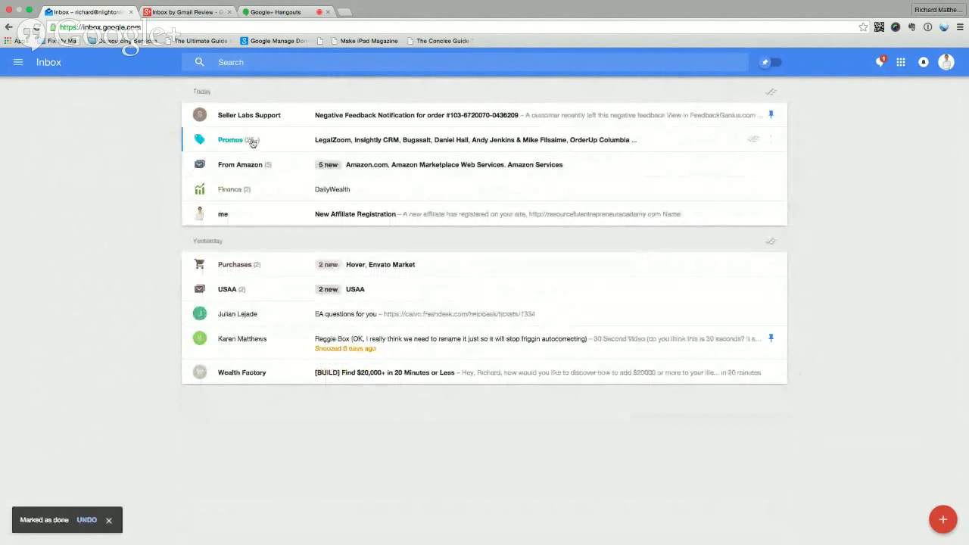
Expand the Promos bundle and scroll through its emails
left_click(343, 140)
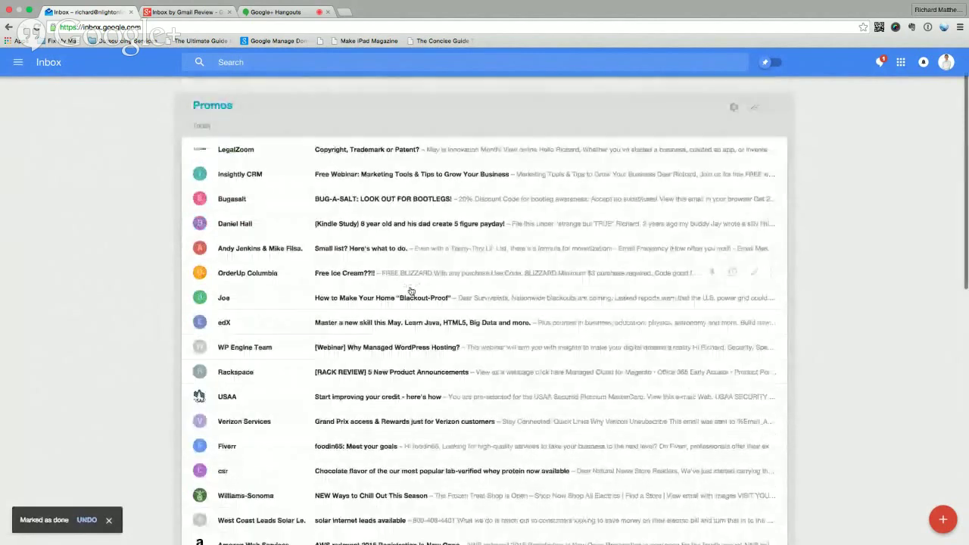
scroll(411, 291, "down", 10)
scroll(410, 291, "up", 5)
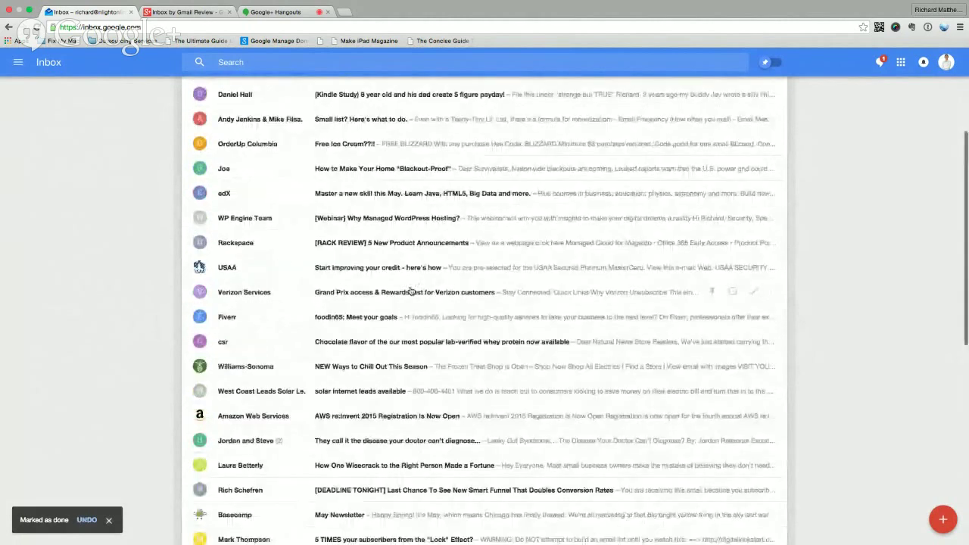
scroll(410, 290, "up", 3)
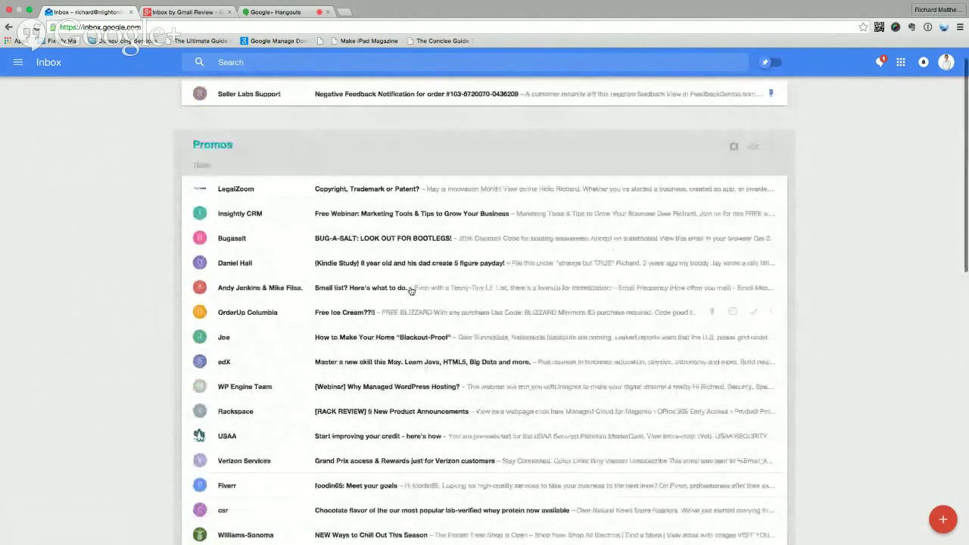
scroll(411, 291, "up", 1)
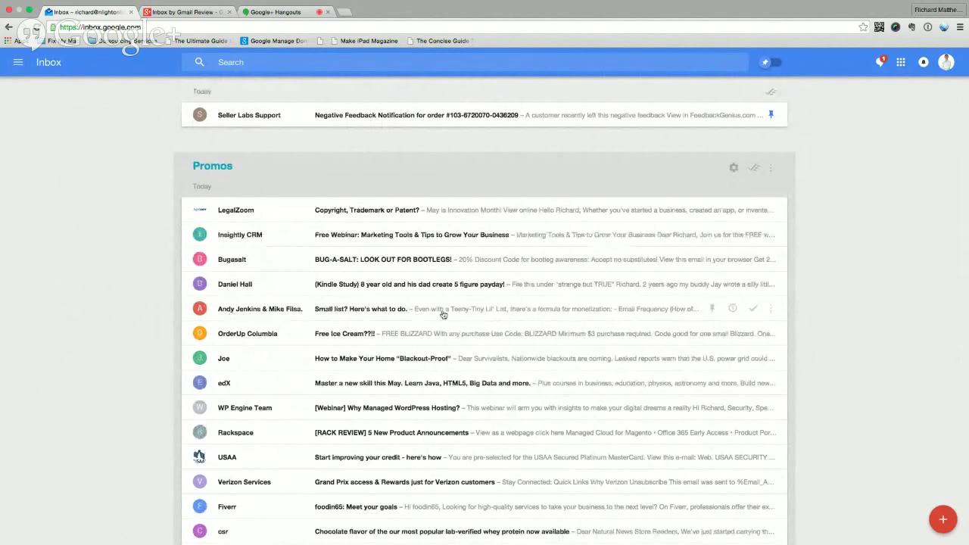
Move the 'Small list?' promo into a new label named after its sender, always filing their mail there
left_click(771, 313)
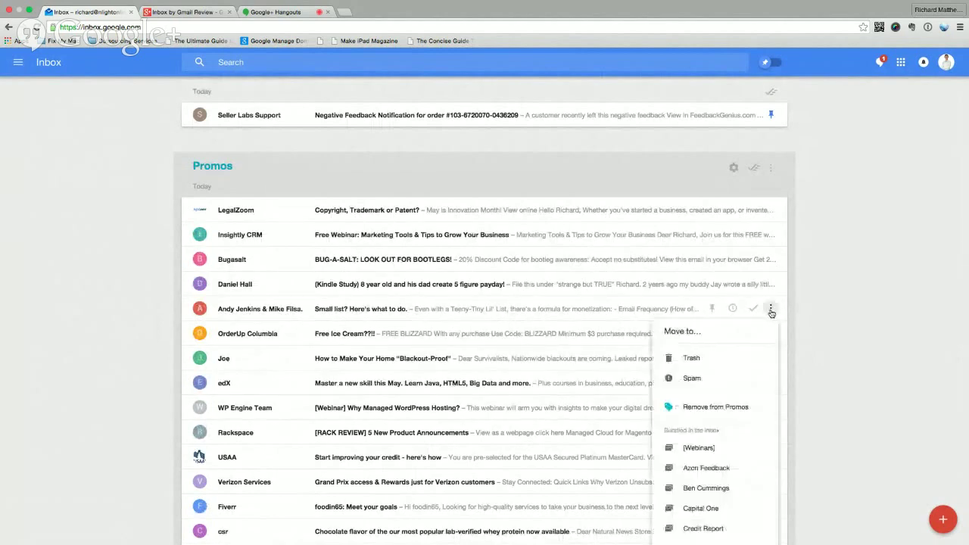
scroll(765, 318, "down", 1)
scroll(730, 386, "down", 2)
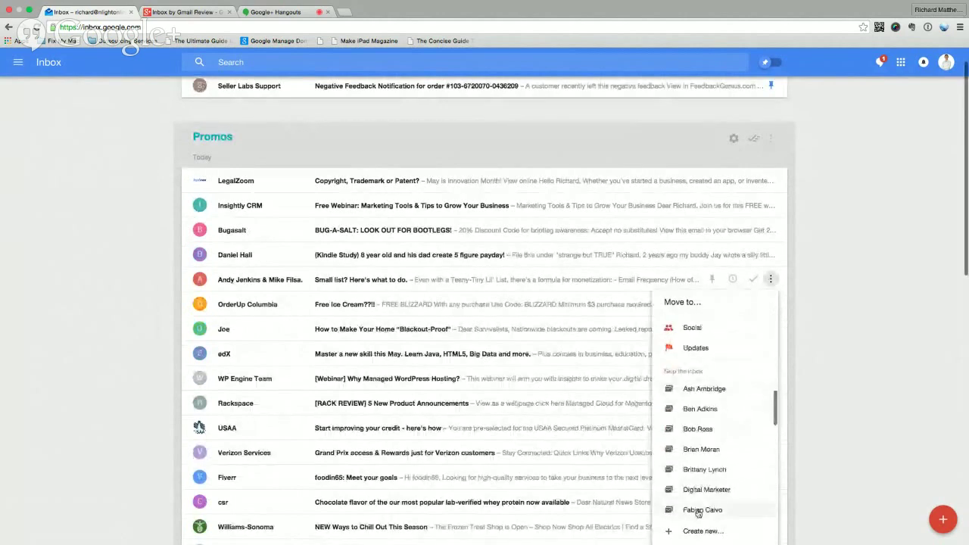
left_click(697, 530)
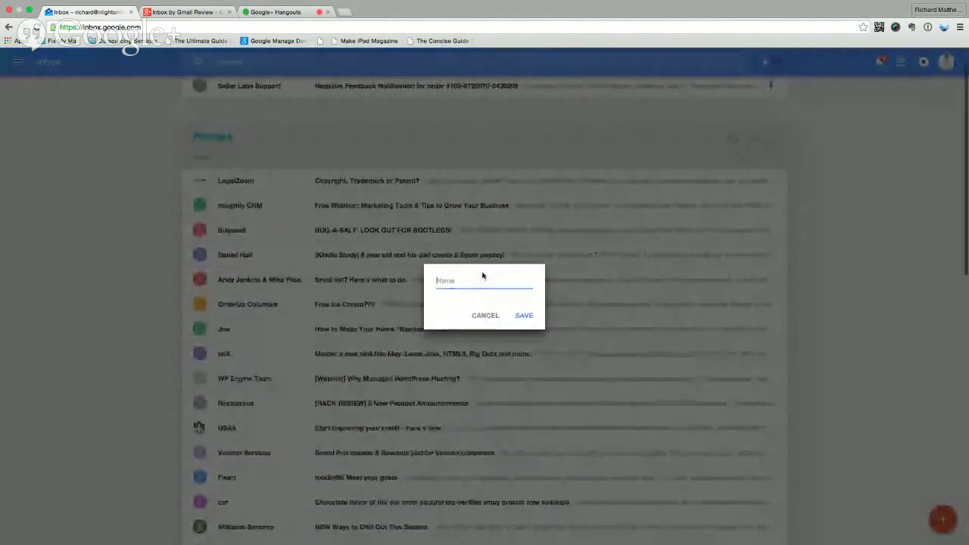
type("Andy Jenkins & Mike Filsame")
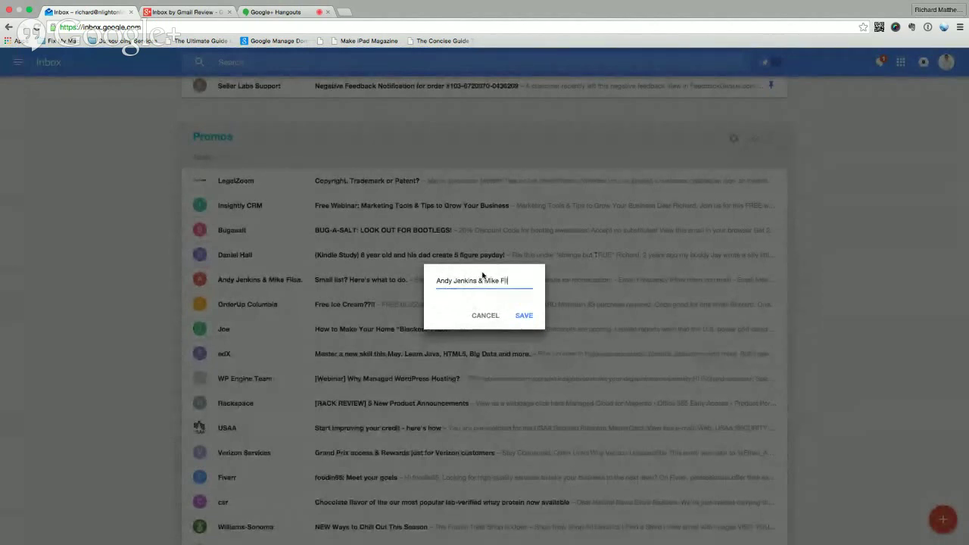
left_click(525, 316)
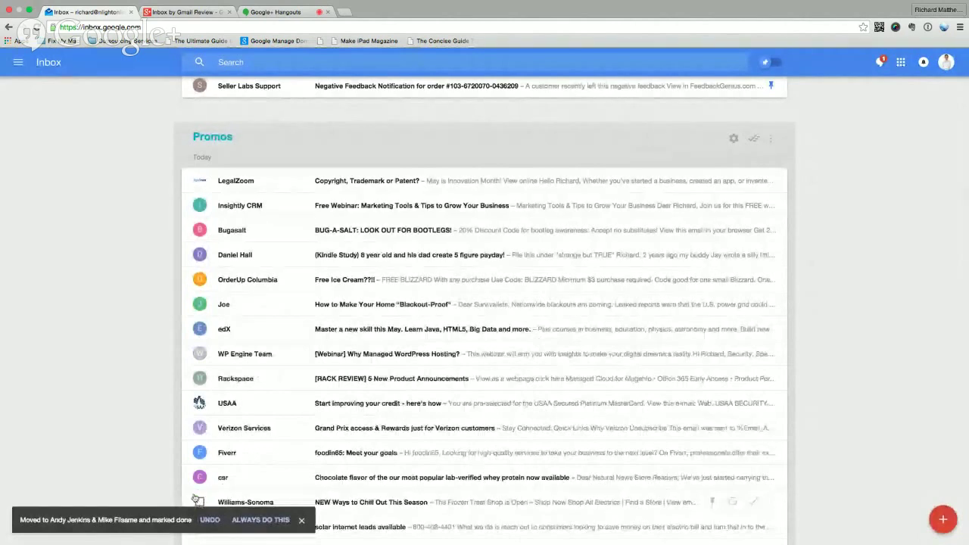
left_click(261, 520)
left_click(564, 320)
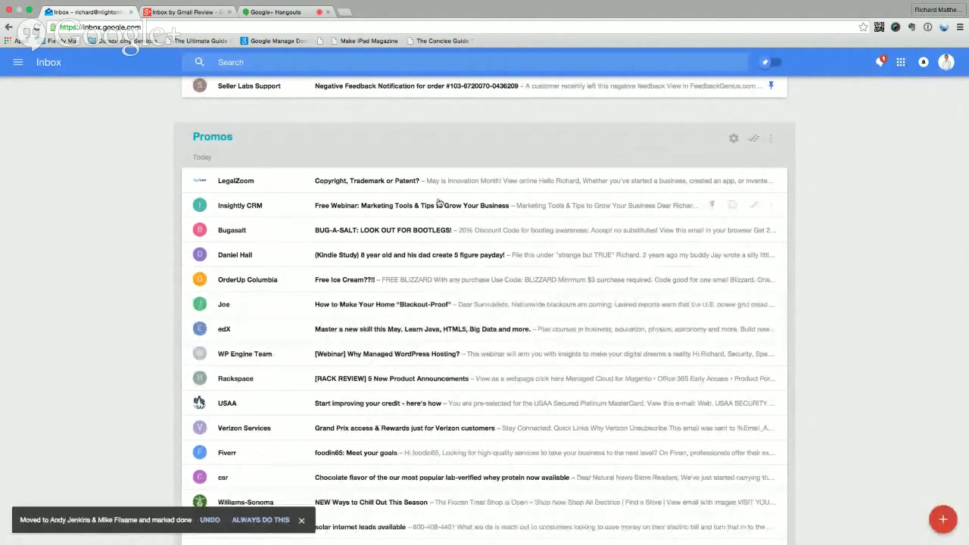
scroll(497, 309, "down", 3)
scroll(496, 309, "up", 4)
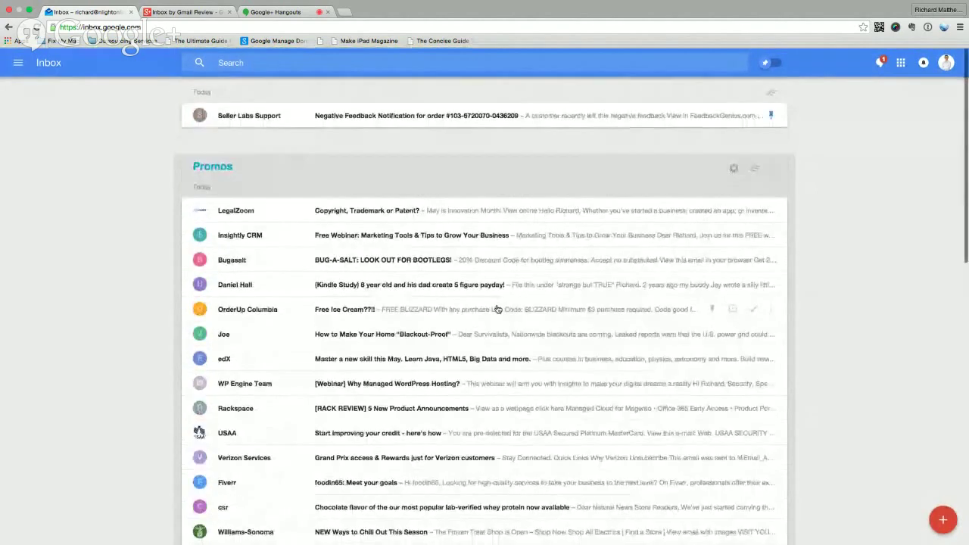
Sweep the Promos, From Amazon (5 messages) and Finance (2 messages) bundles as done
left_click(754, 167)
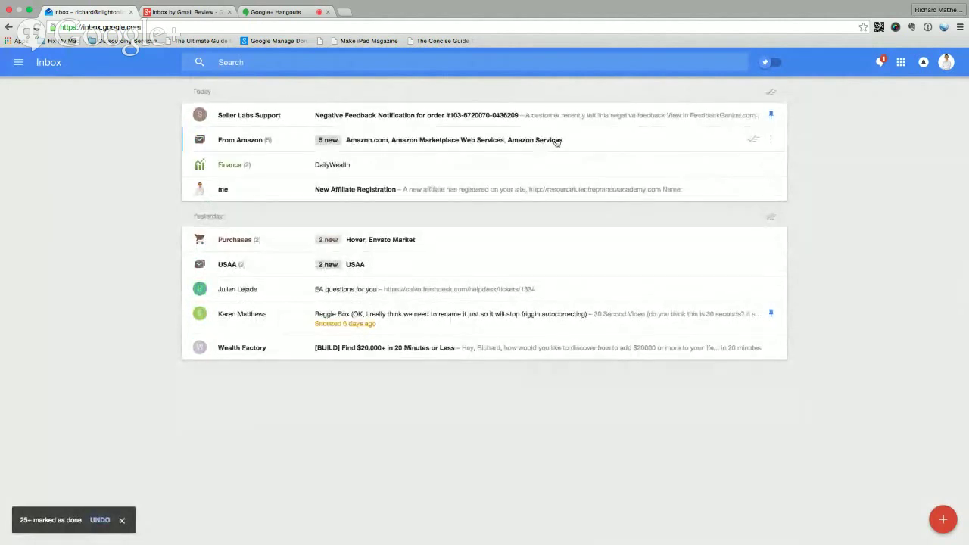
left_click(600, 140)
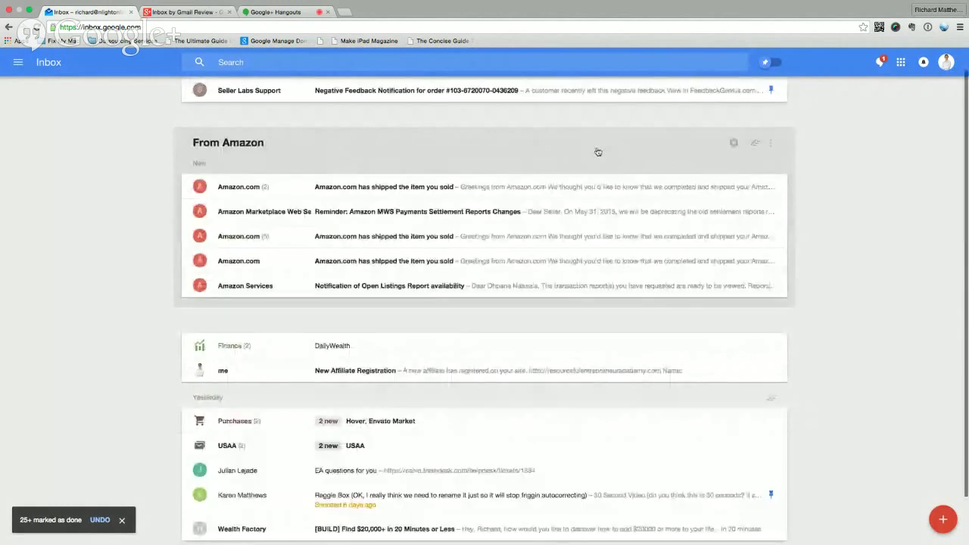
left_click(598, 152)
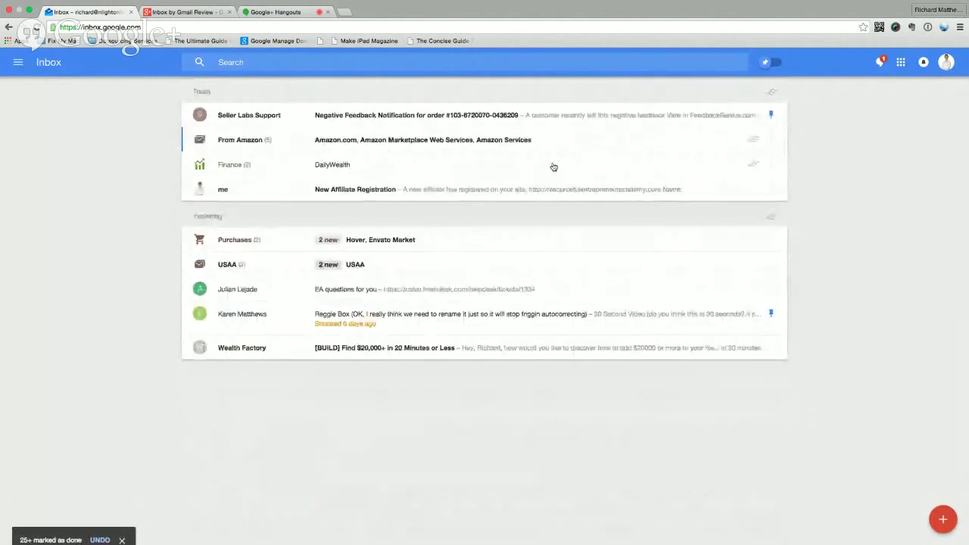
left_click(540, 139)
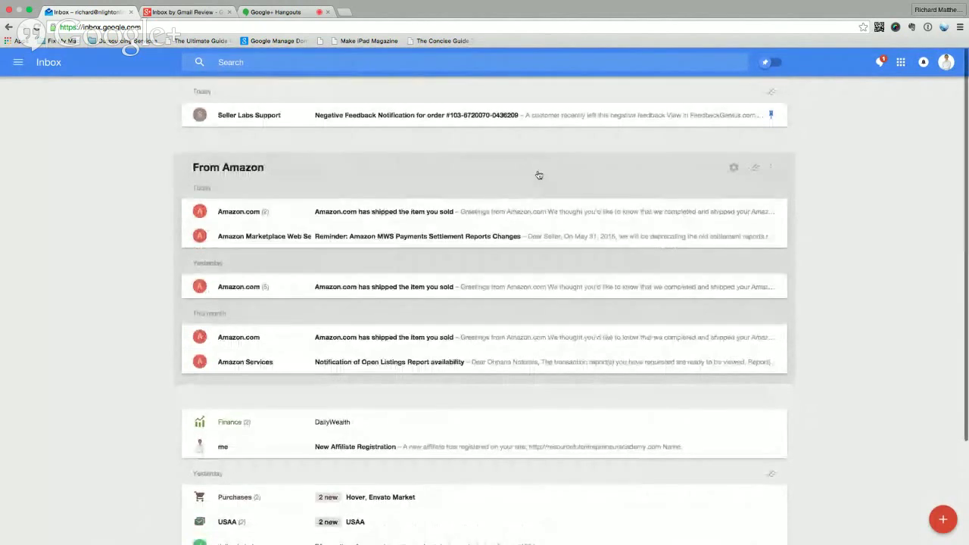
left_click(539, 173)
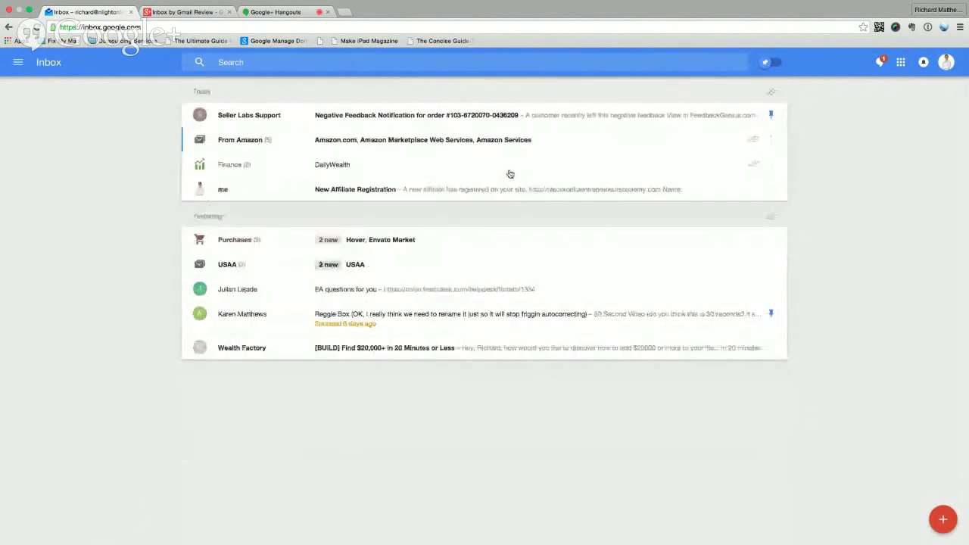
left_click(752, 141)
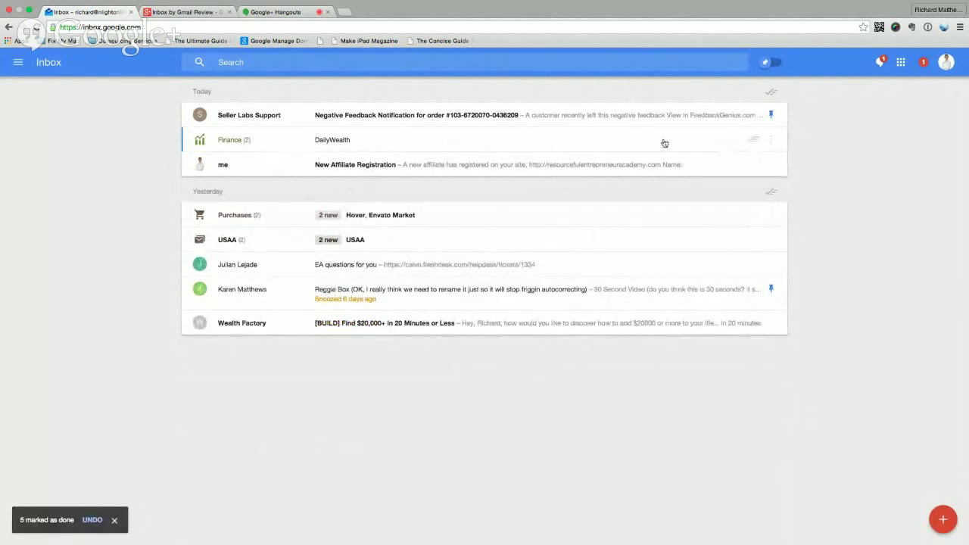
left_click(754, 140)
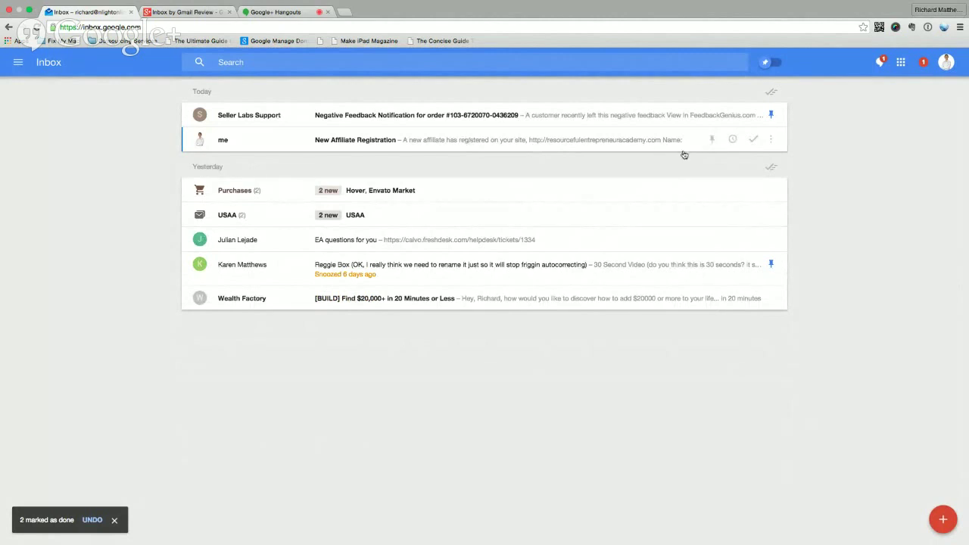
Snooze the New Affiliate Registration email until Tomorrow
left_click(733, 140)
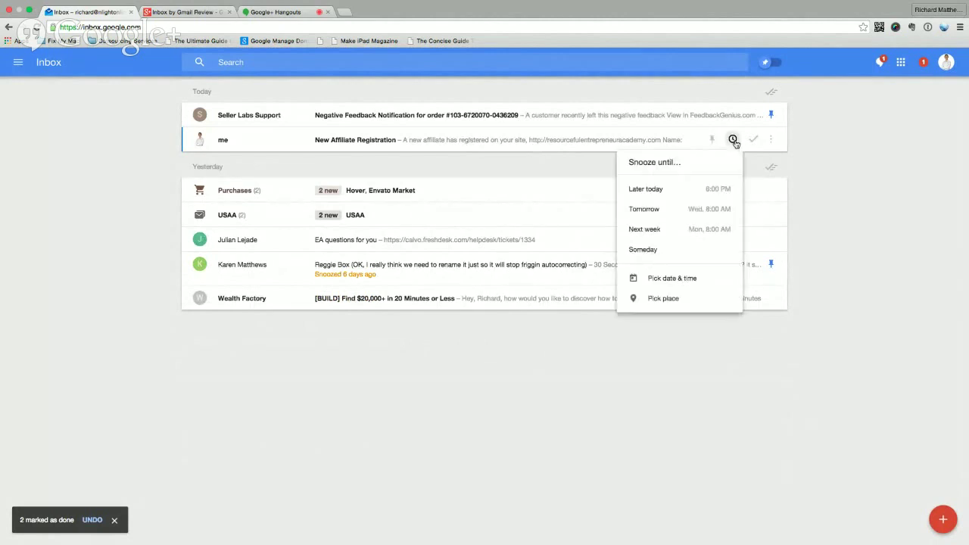
left_click(645, 209)
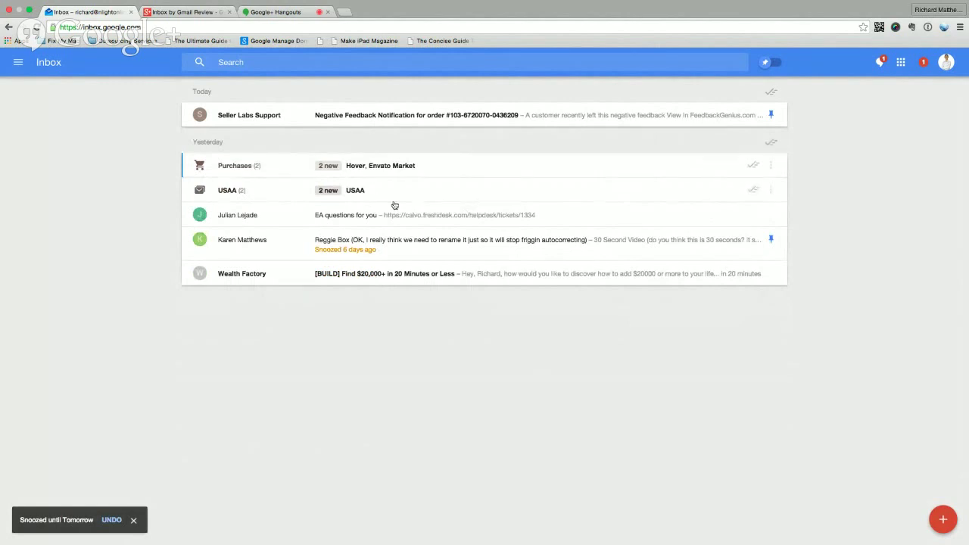
Check the Purchases bundle's 2 messages, then mark the whole bundle done
left_click(464, 171)
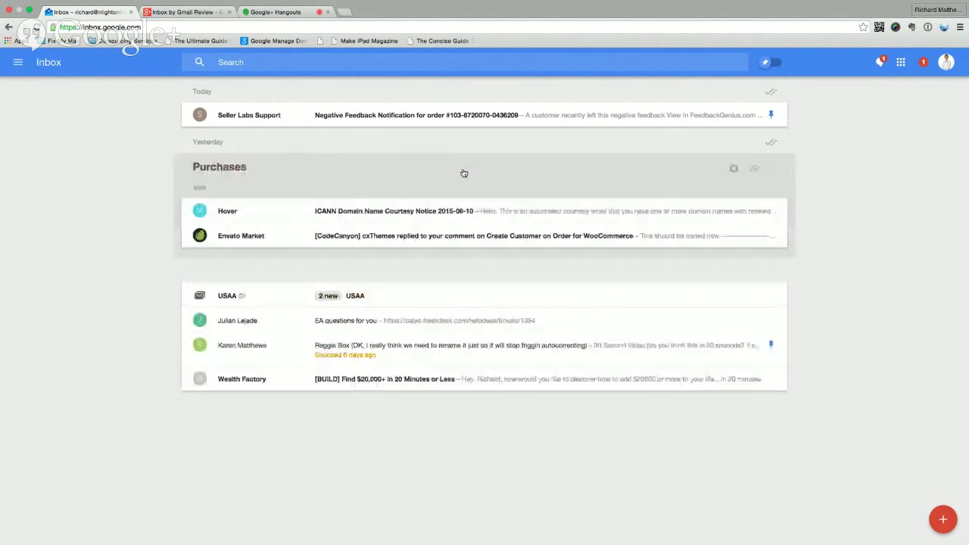
left_click(464, 174)
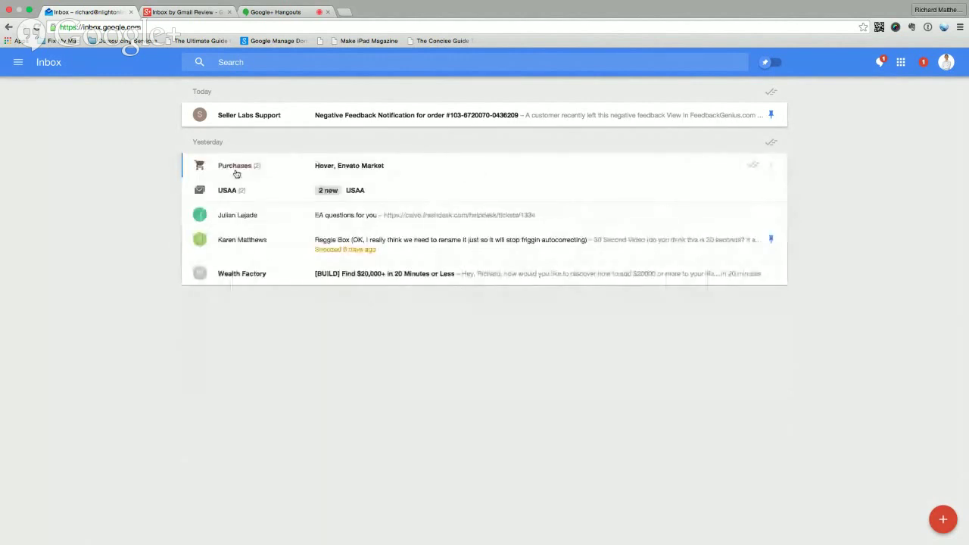
left_click(659, 167)
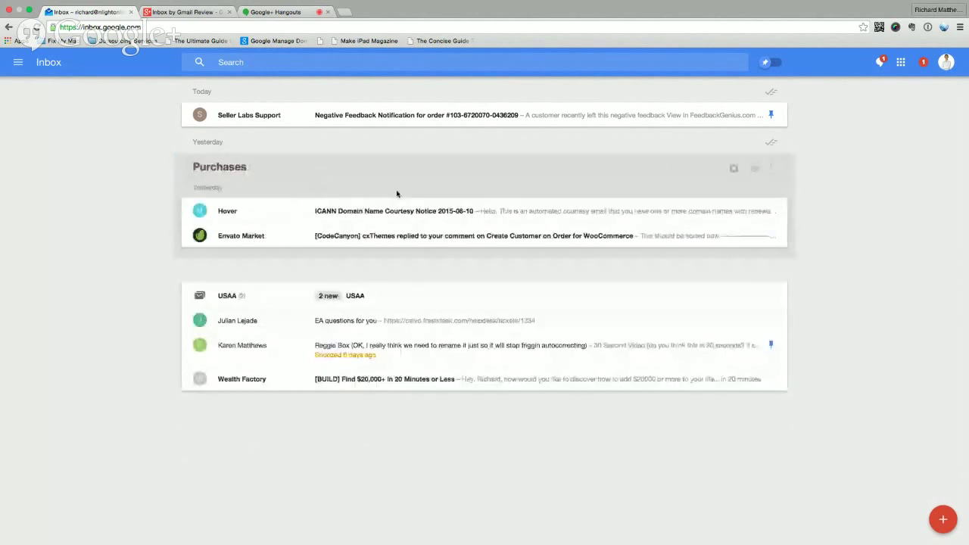
left_click(583, 175)
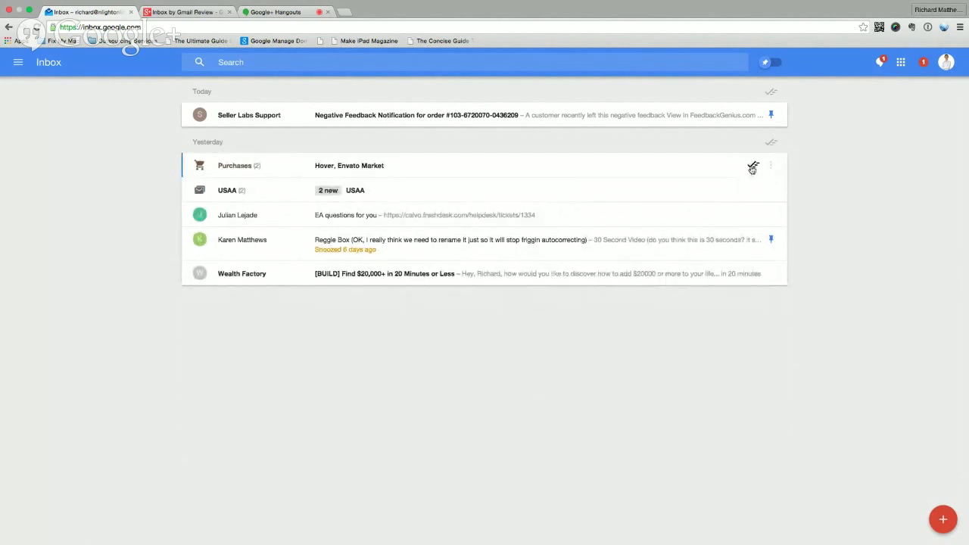
left_click(753, 166)
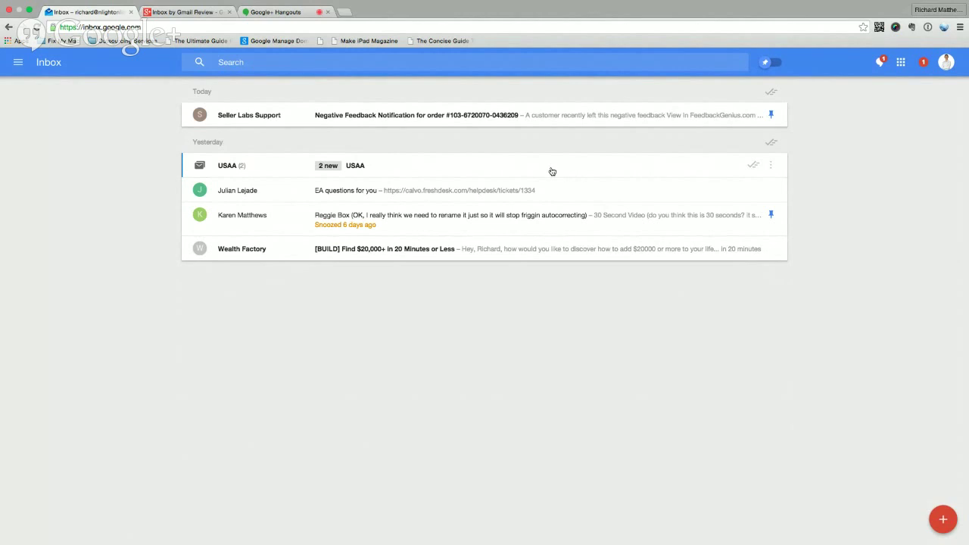
Mark USAA done, snooze EA questions until Tomorrow and Reggie Box until next week (May 18)
left_click(753, 166)
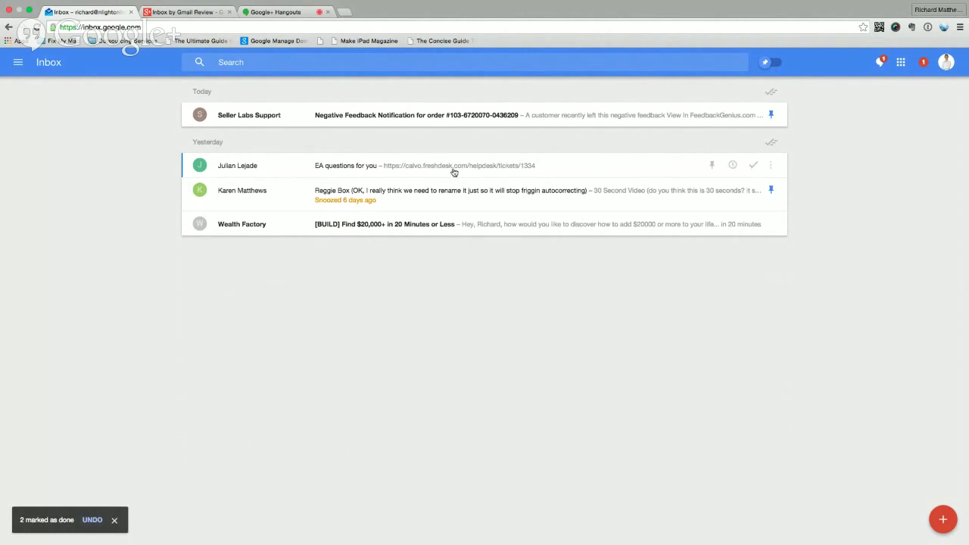
left_click(732, 166)
left_click(663, 234)
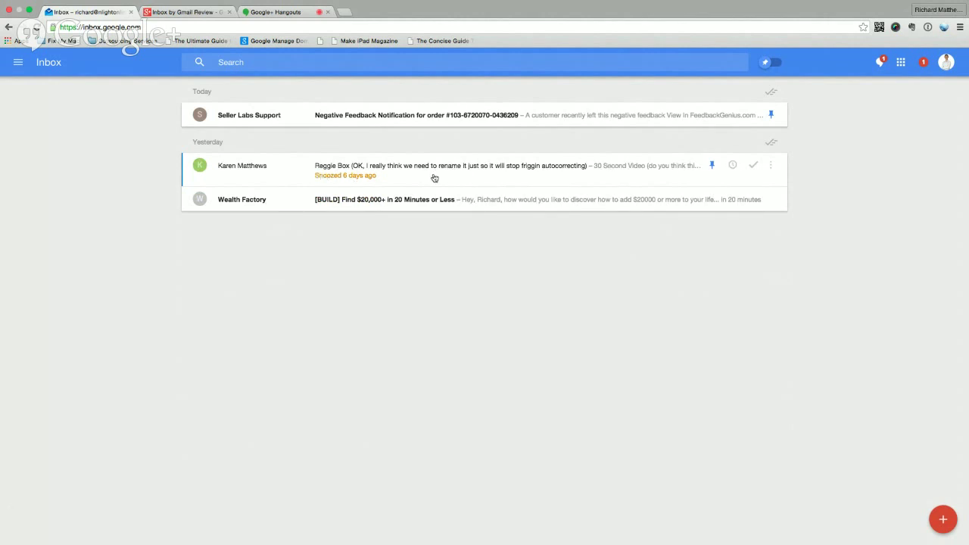
left_click(732, 165)
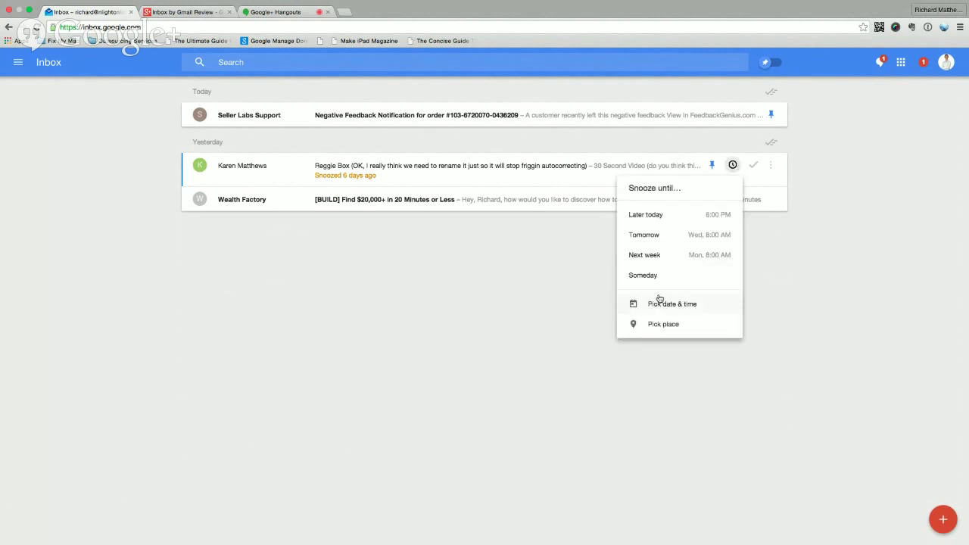
left_click(652, 254)
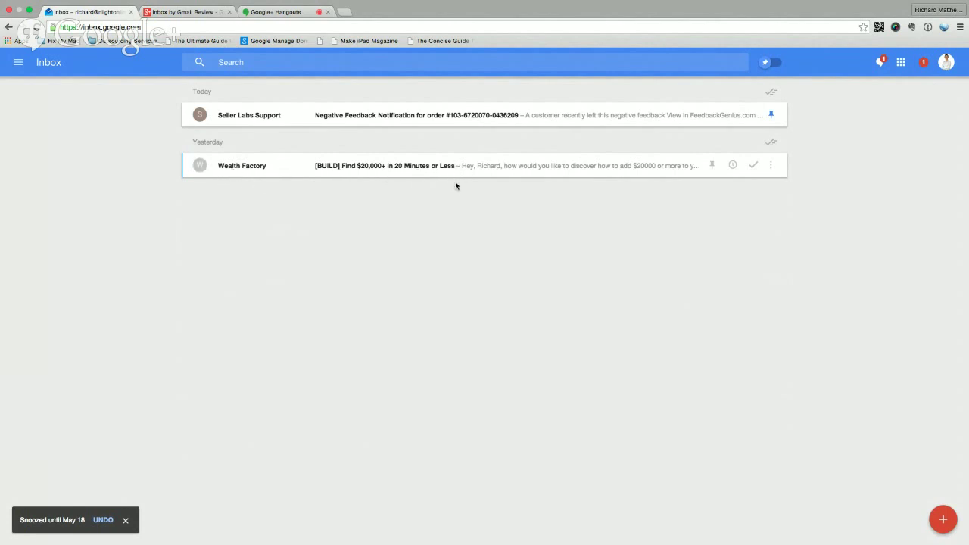
Move the Wealth Factory email to Finance and confirm always filing that sender there
left_click(771, 165)
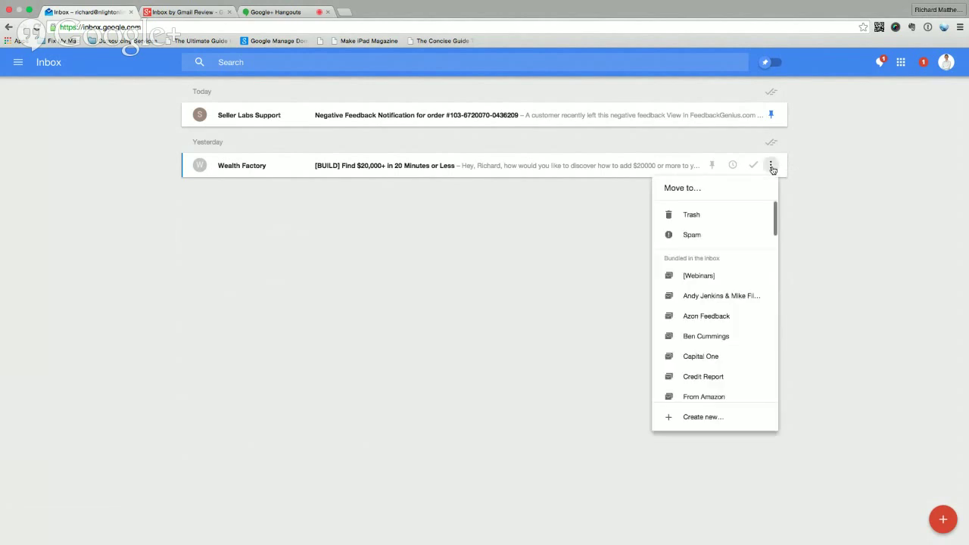
scroll(725, 356, "down", 5)
scroll(725, 356, "down", 3)
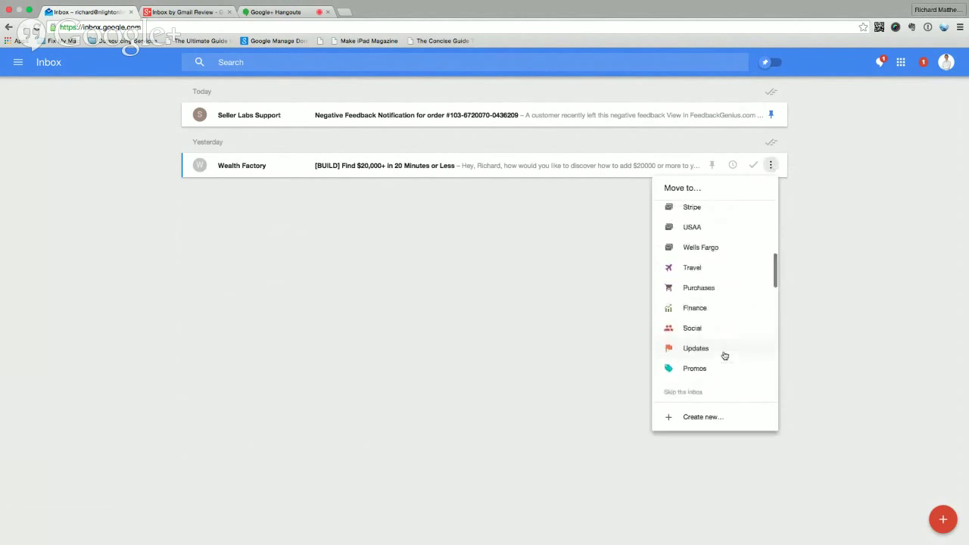
left_click(700, 314)
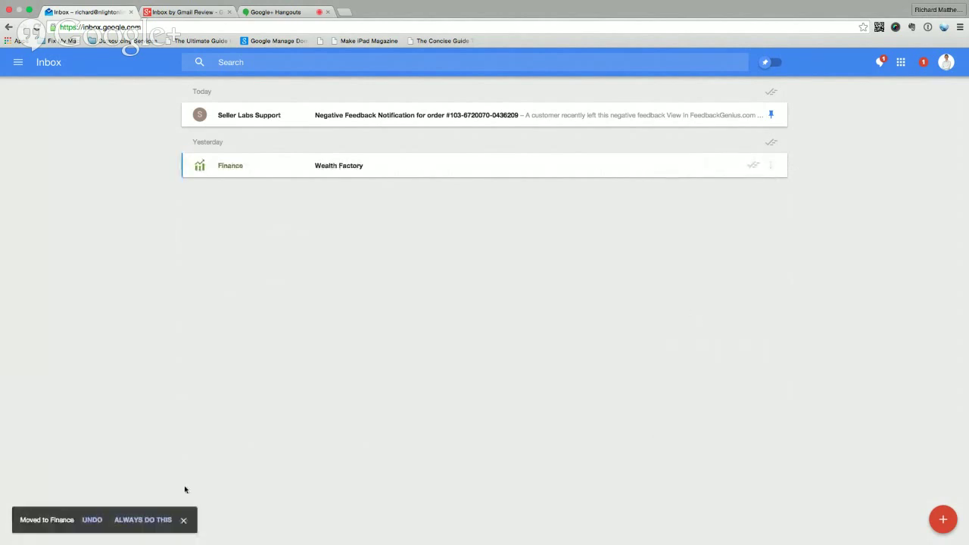
left_click(135, 521)
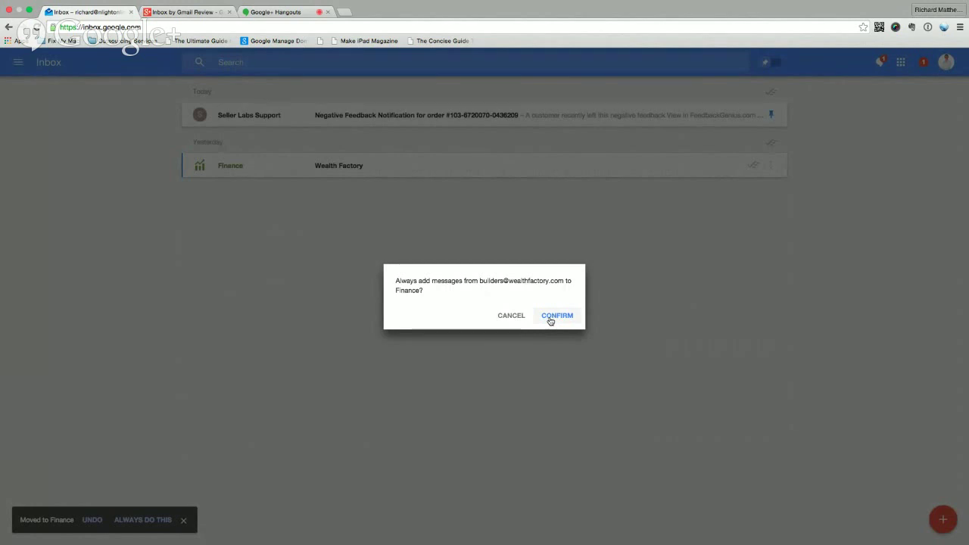
left_click(552, 317)
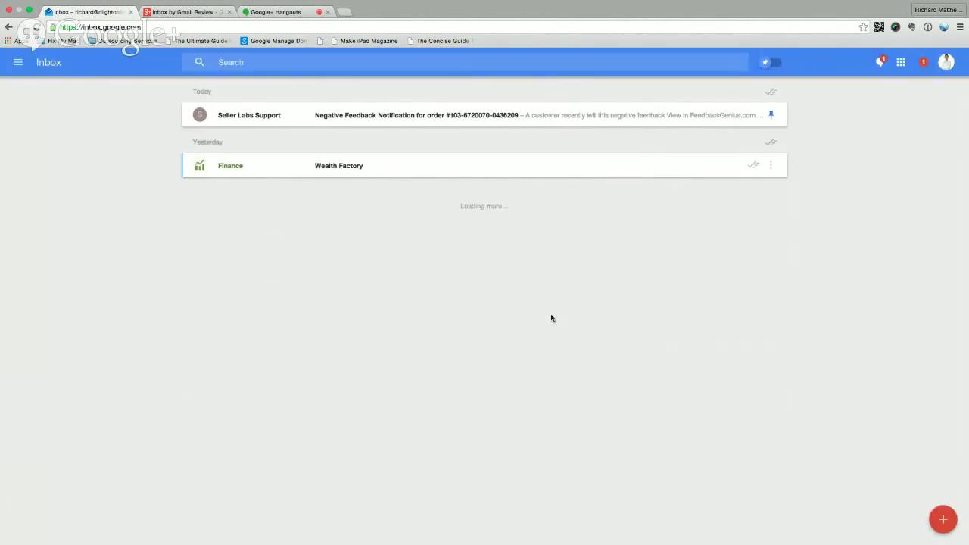
Mark the Finance bundle and the Seller Labs Support feedback email done, reaching inbox zero
left_click(754, 165)
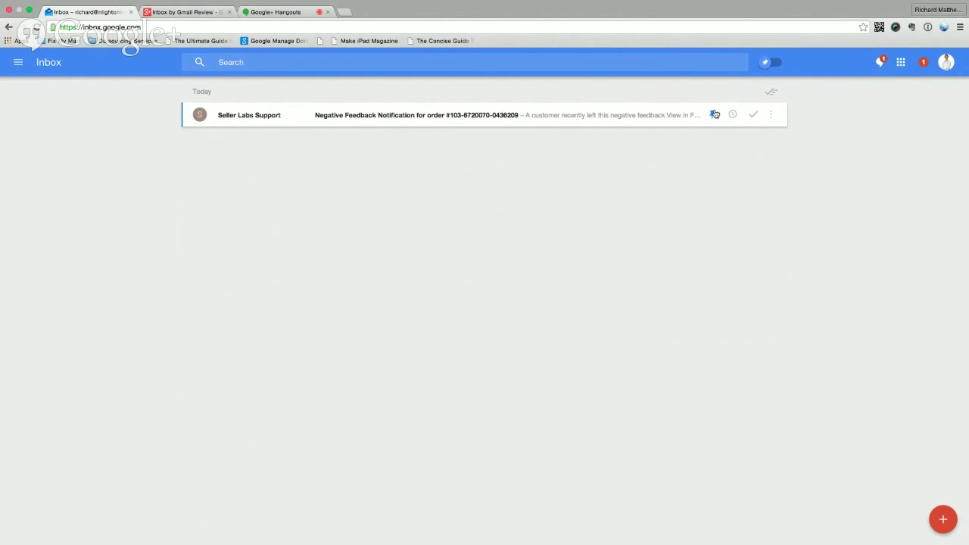
left_click(755, 115)
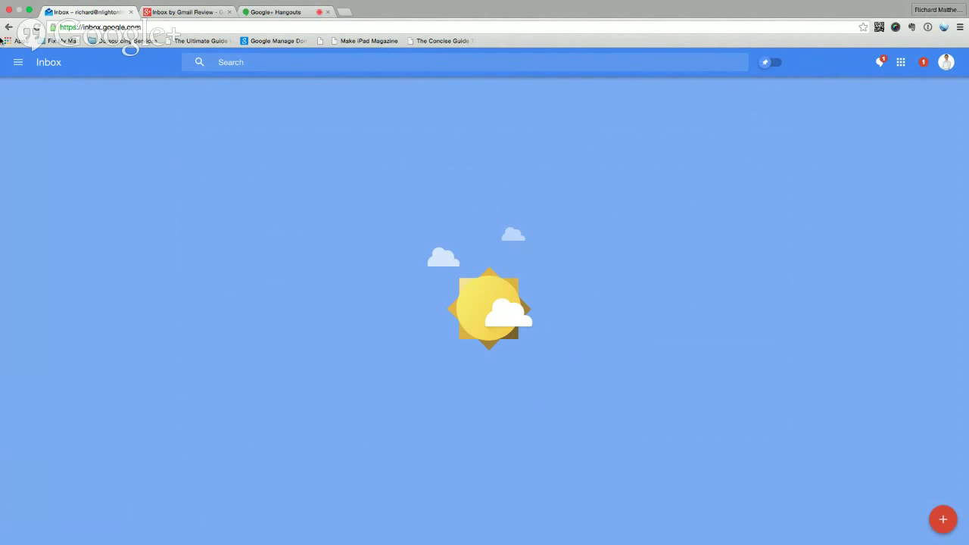
Open the navigation drawer and scroll through its bundle list and back to the top
left_click(18, 62)
scroll(67, 328, "down", 10)
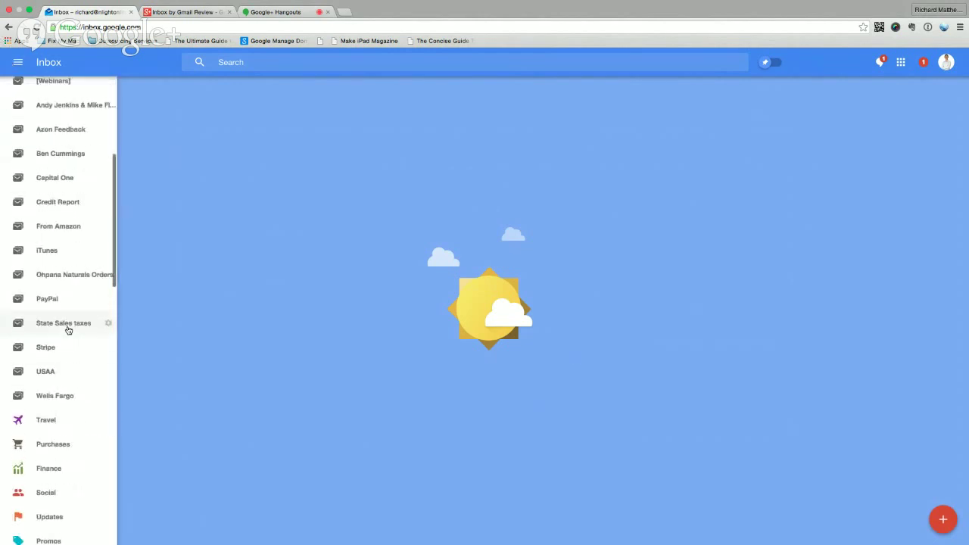
scroll(68, 328, "down", 3)
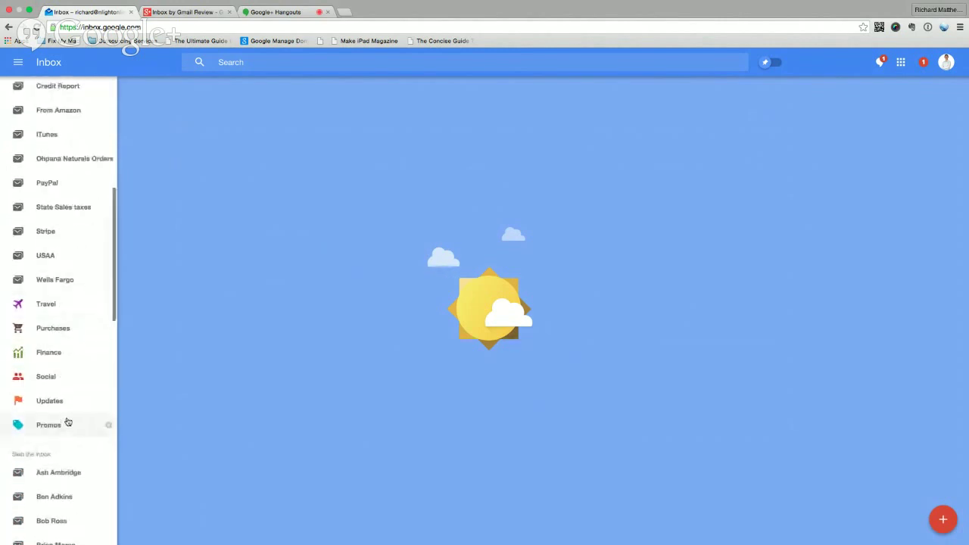
scroll(66, 419, "up", 4)
scroll(67, 422, "up", 2)
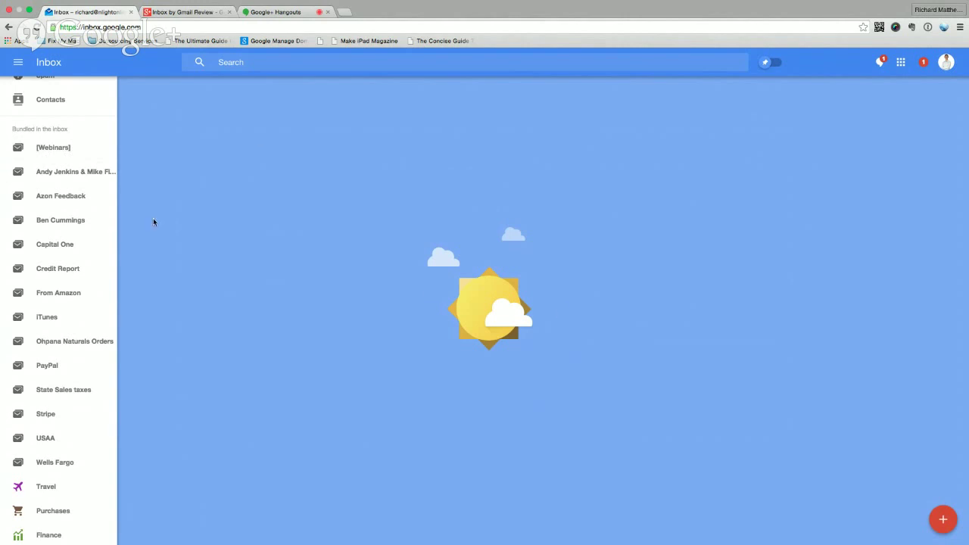
scroll(74, 217, "up", 5)
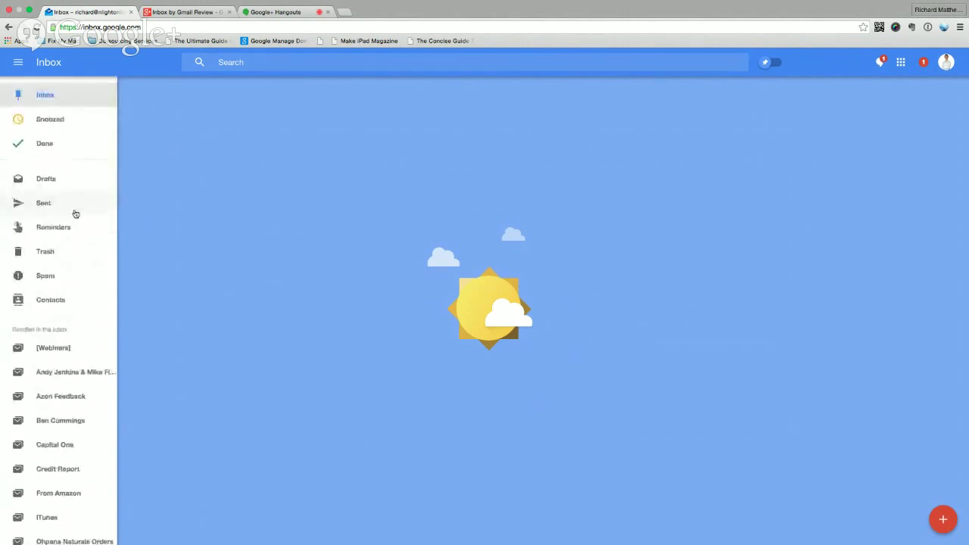
Go back to Inbox, then view the Snoozed list followed by the Done list
left_click(46, 96)
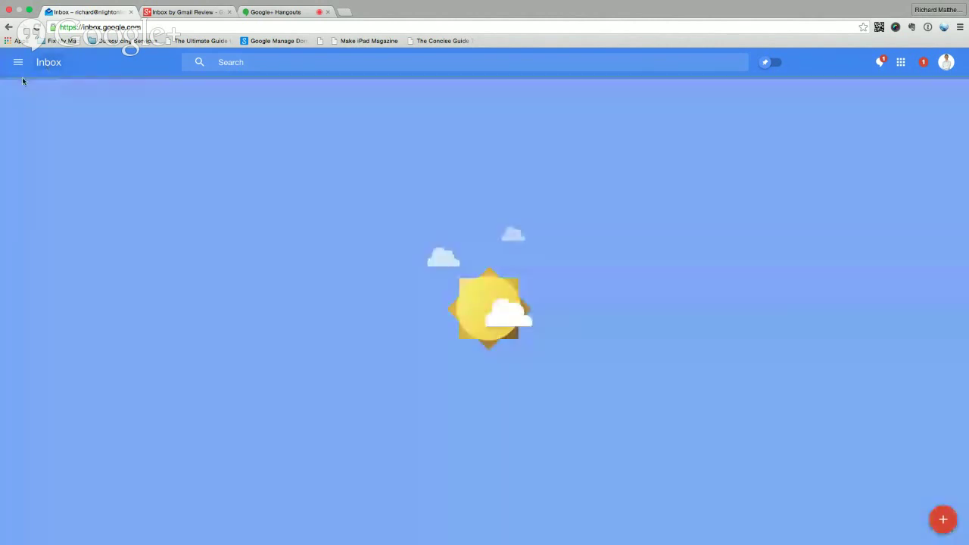
left_click(18, 63)
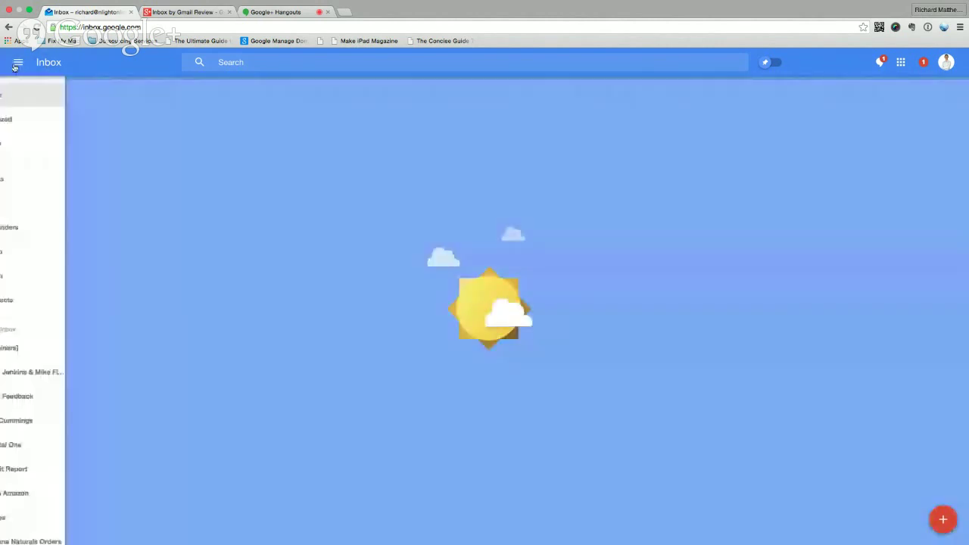
left_click(51, 121)
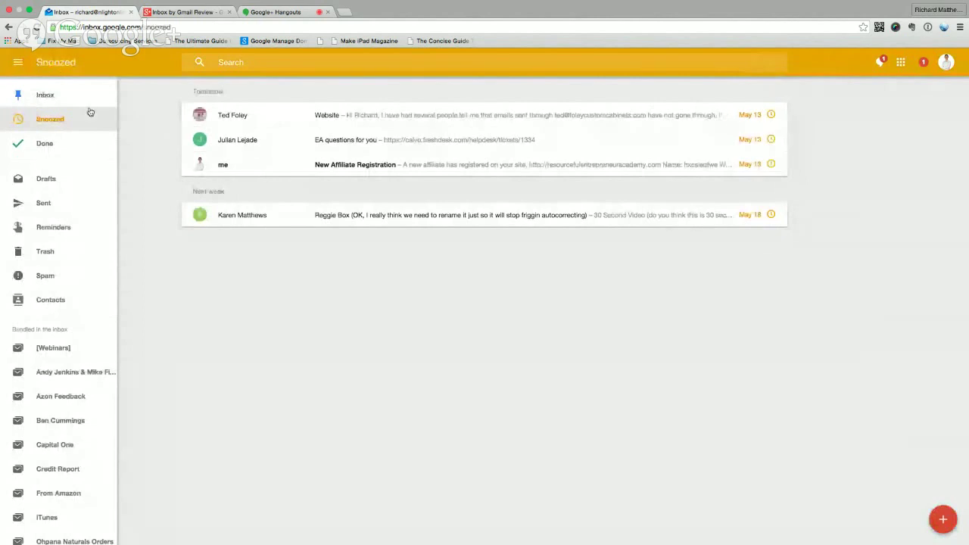
left_click(62, 150)
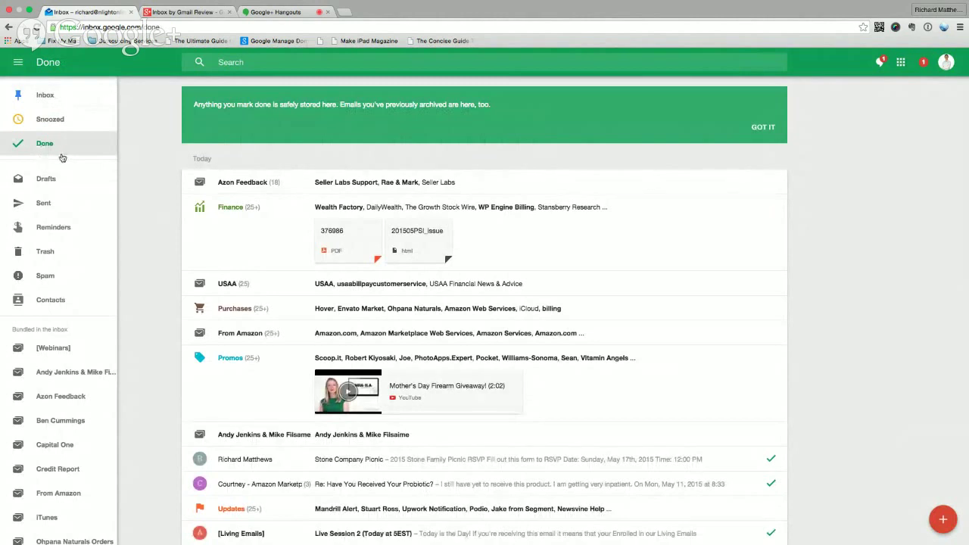
Switch back to the main Inbox view showing the empty-inbox sun
left_click(50, 96)
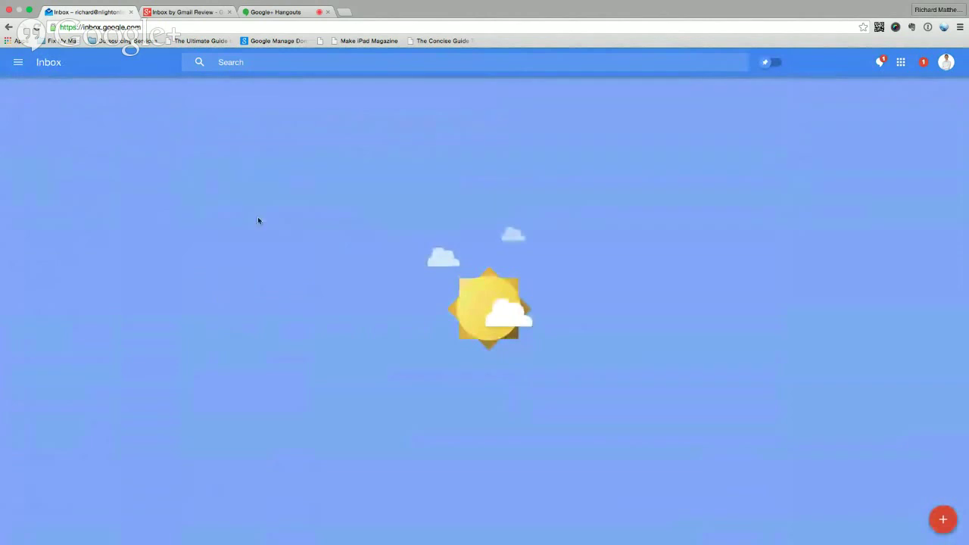